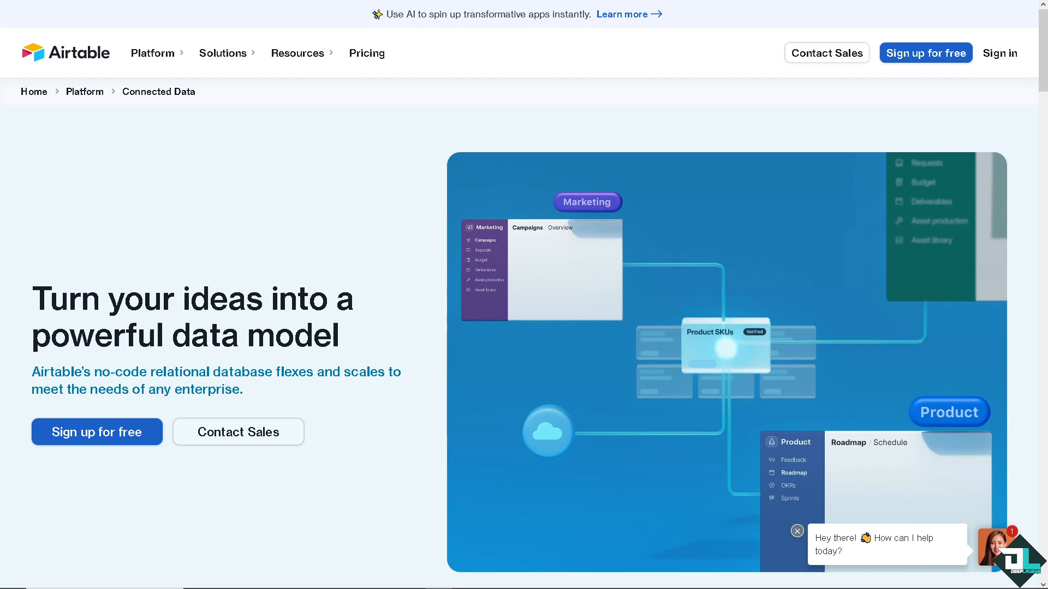
Open the grey-icon base "How to create a view in Airtable" from the account's home page
click(86, 440)
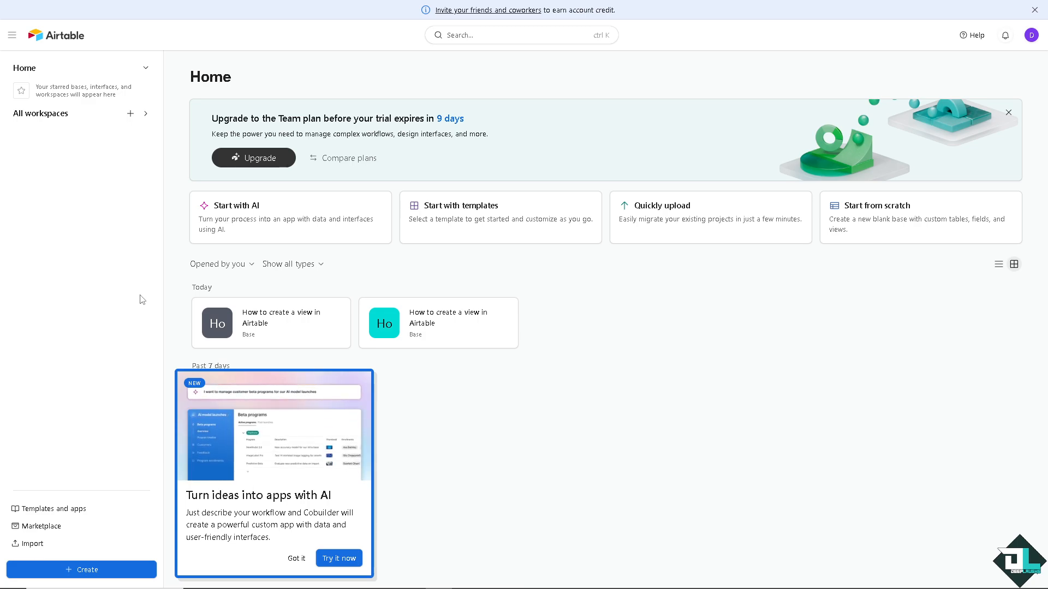
click(271, 320)
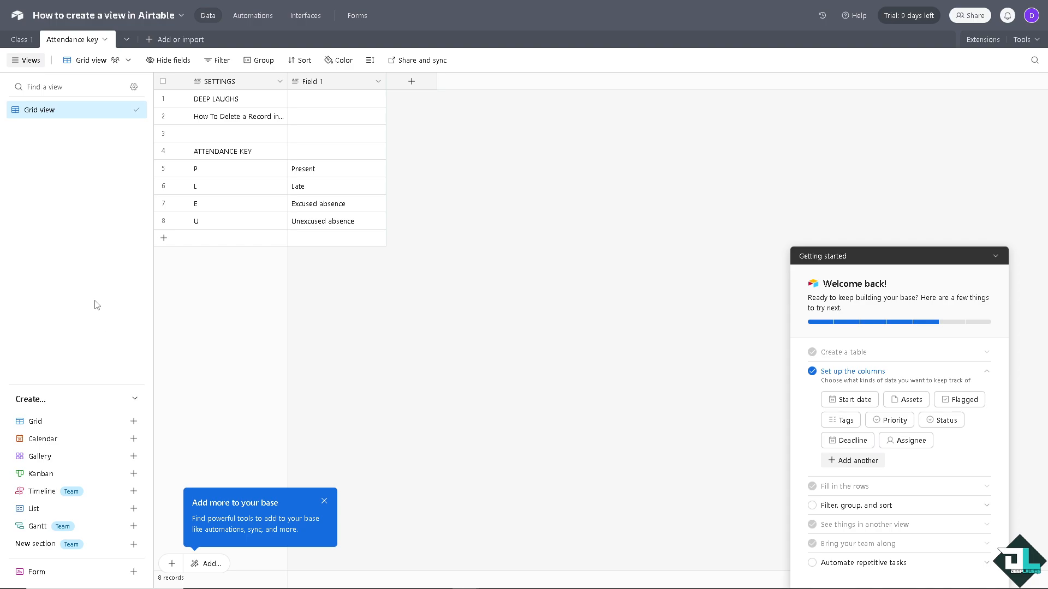
Examine the view types that can be created for the Attendance key table, from Grid and Calendar to Gantt
click(134, 402)
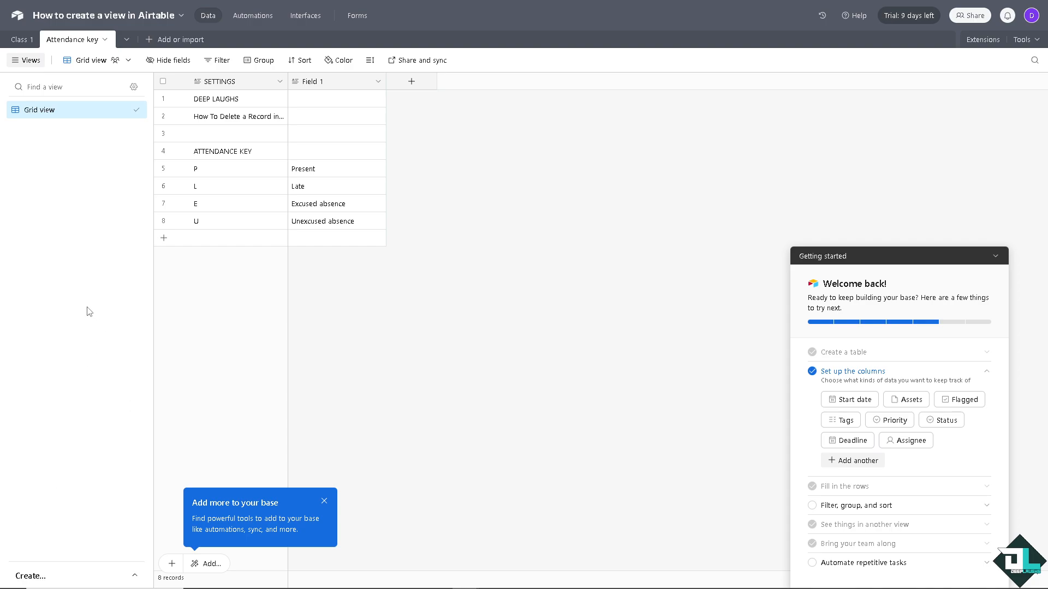
click(134, 575)
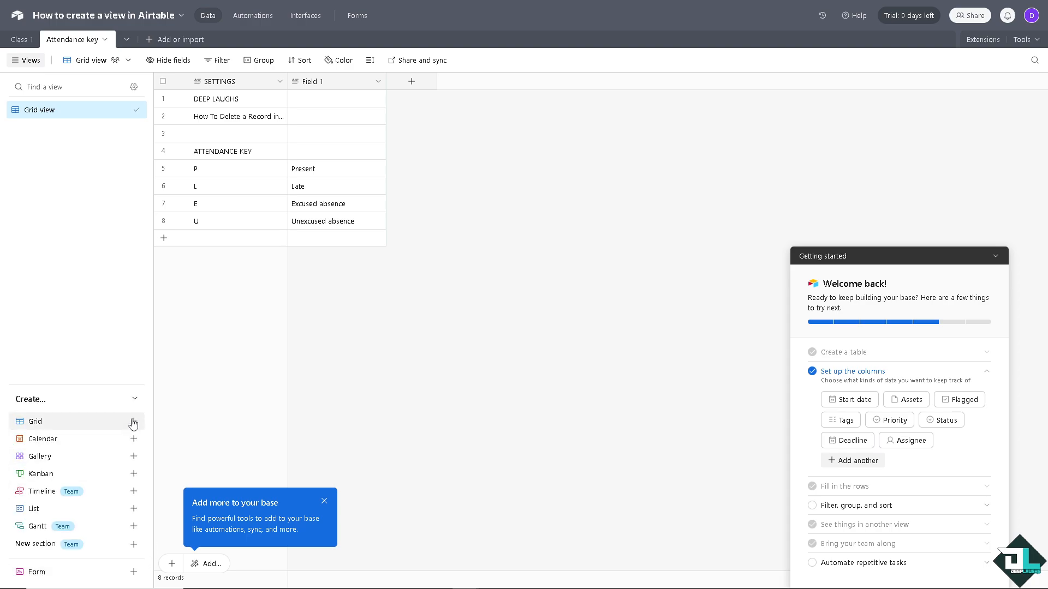
mouse_move(112, 422)
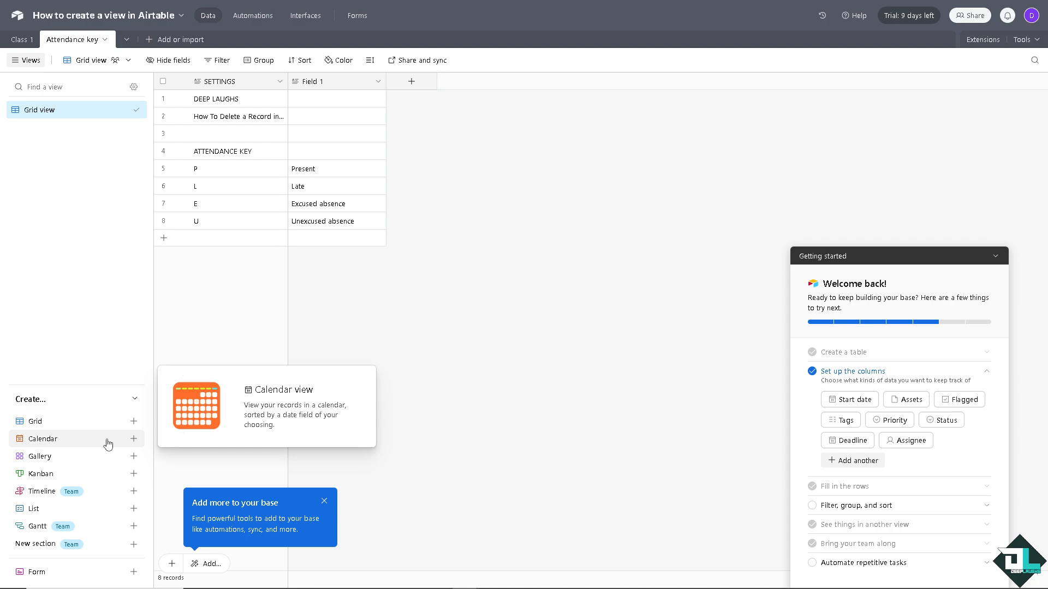
mouse_move(110, 456)
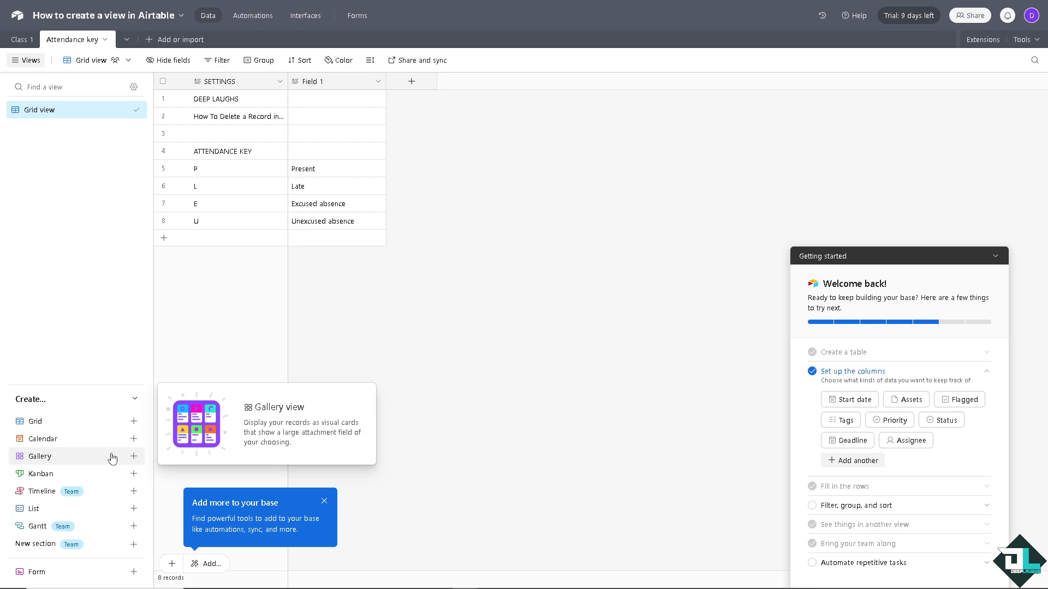
mouse_move(121, 482)
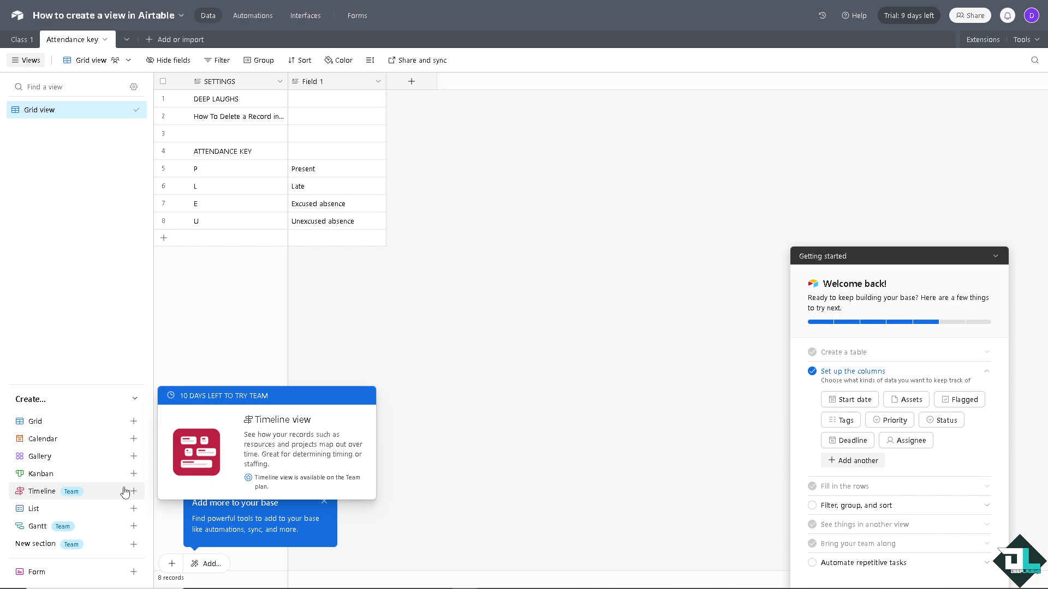
mouse_move(128, 513)
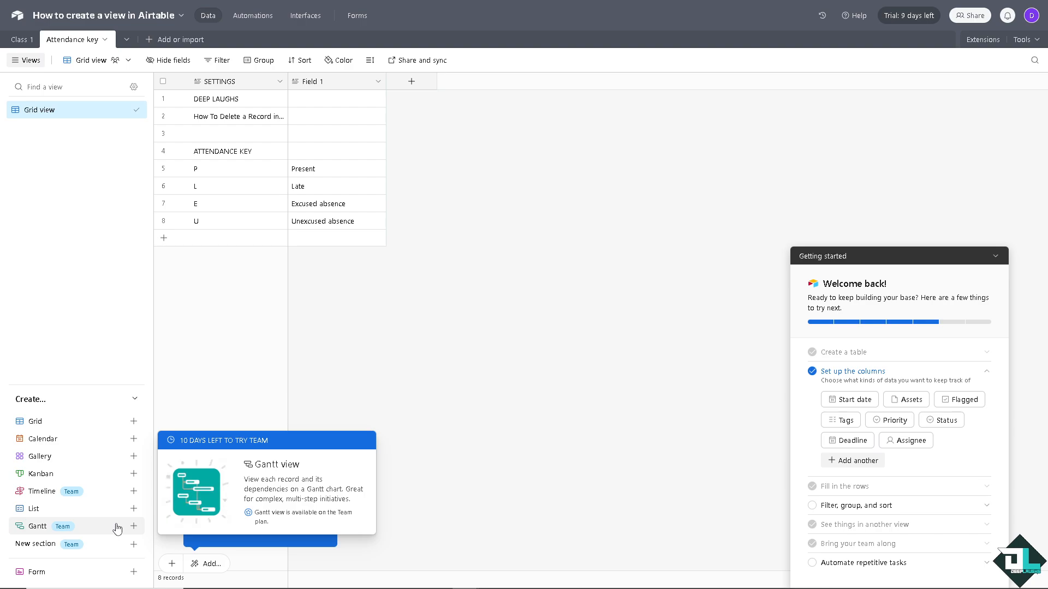
mouse_move(115, 548)
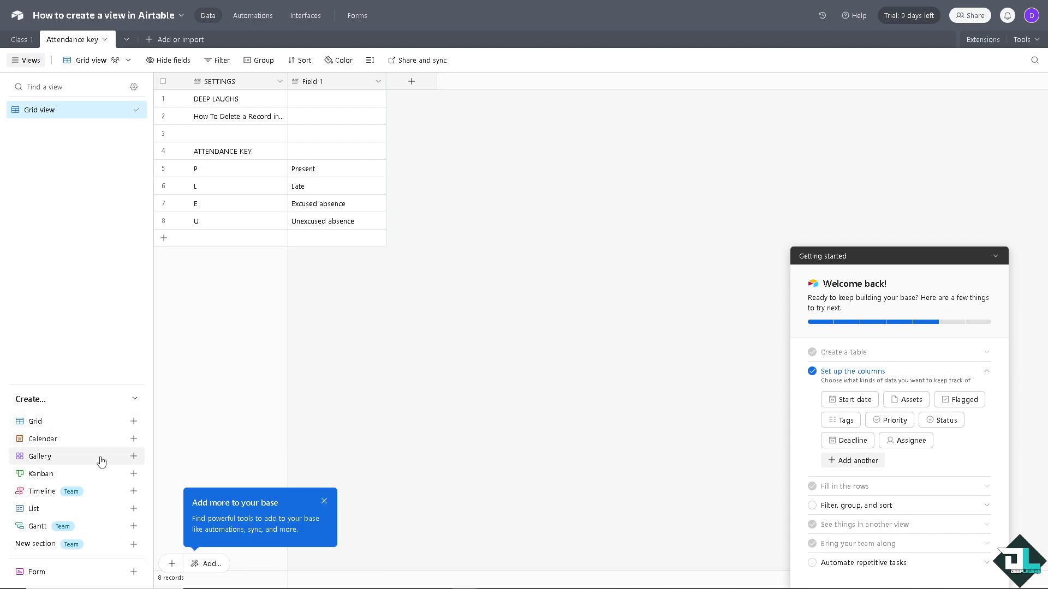
Create a Gallery view named "DEEP LAUGHS VIEW" with editing permission set to Personal
click(133, 456)
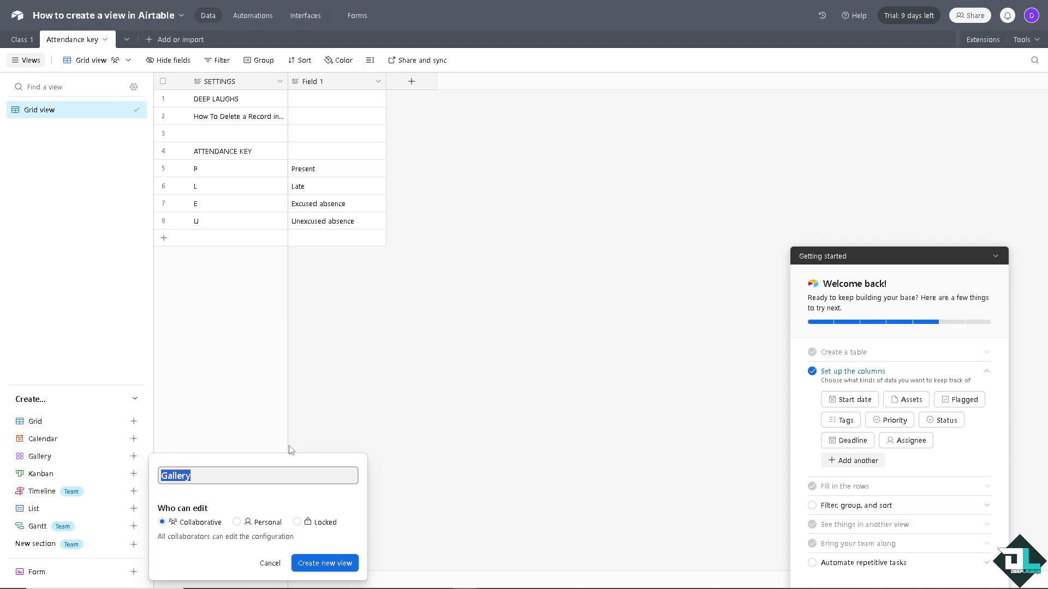
text(DEEP LAUIGH)
key(BackSpace)
key(BackSpace)
text(GHS VIEW)
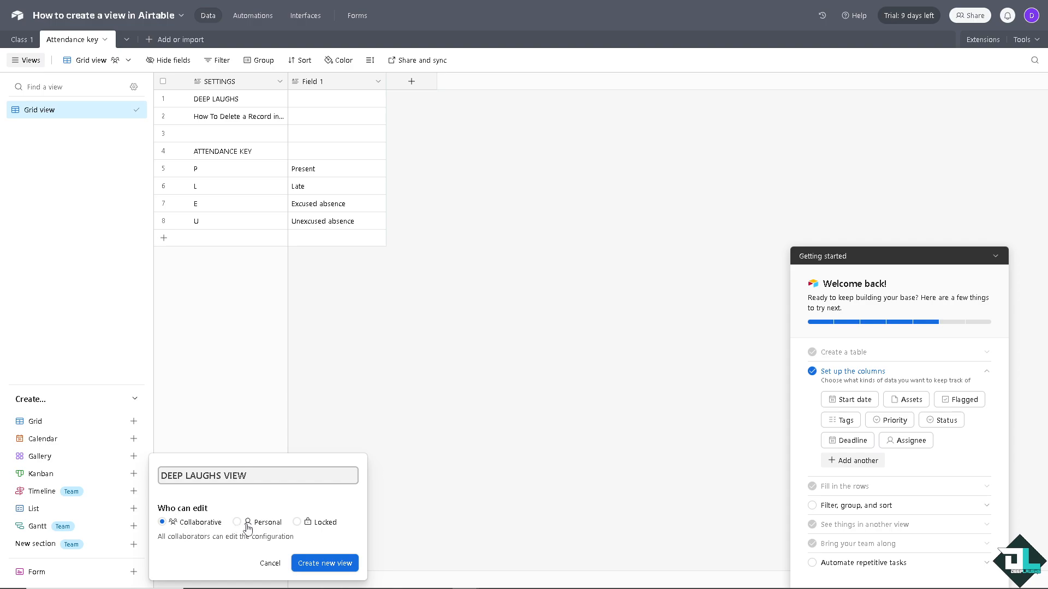
click(299, 524)
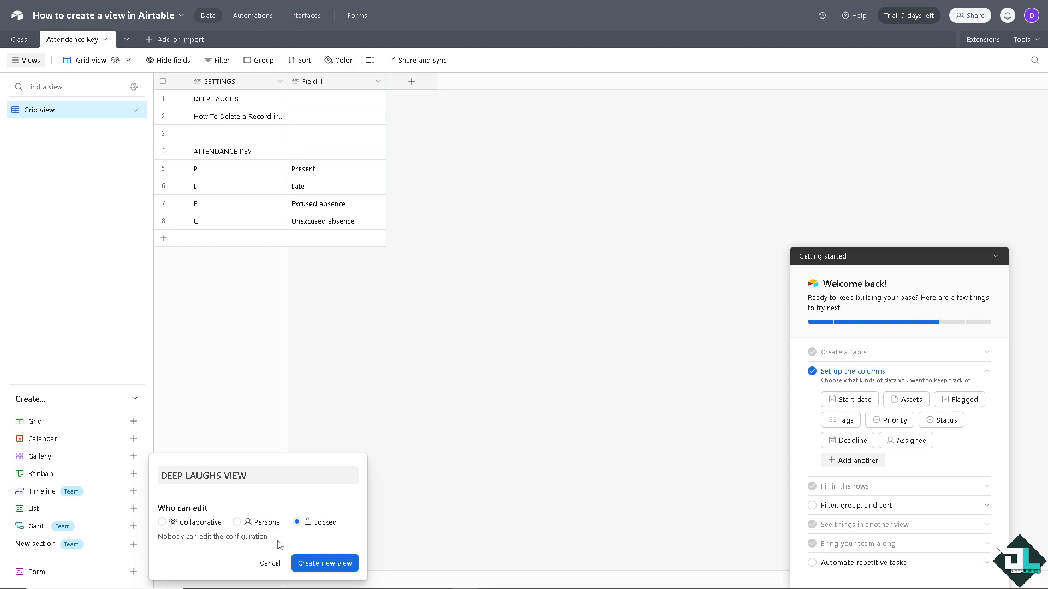
click(237, 523)
click(185, 524)
click(241, 522)
click(315, 564)
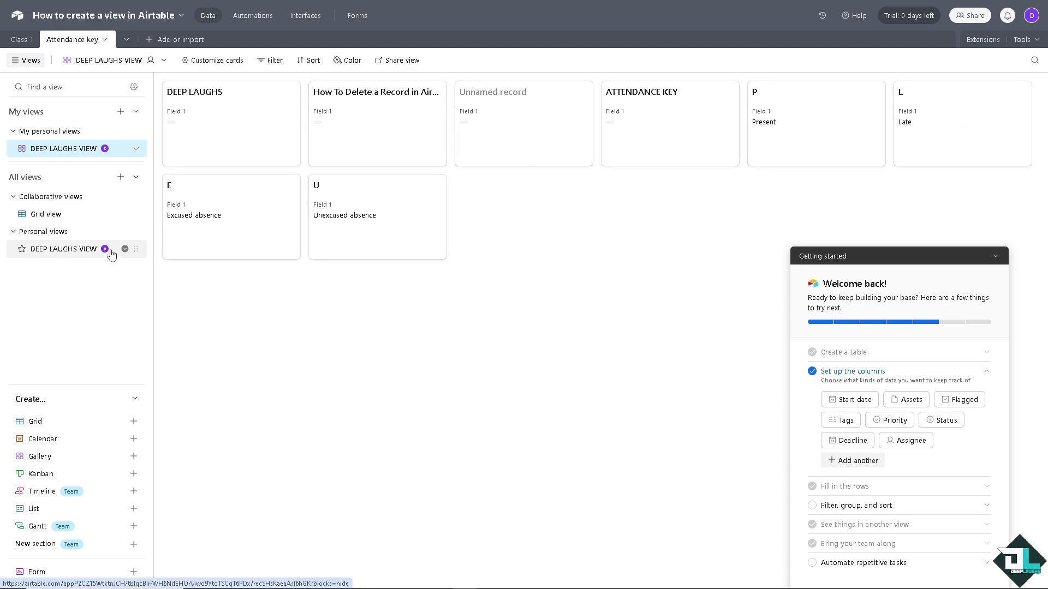
Create a collaborative Kanban view named "Kanban VIEW"
click(135, 474)
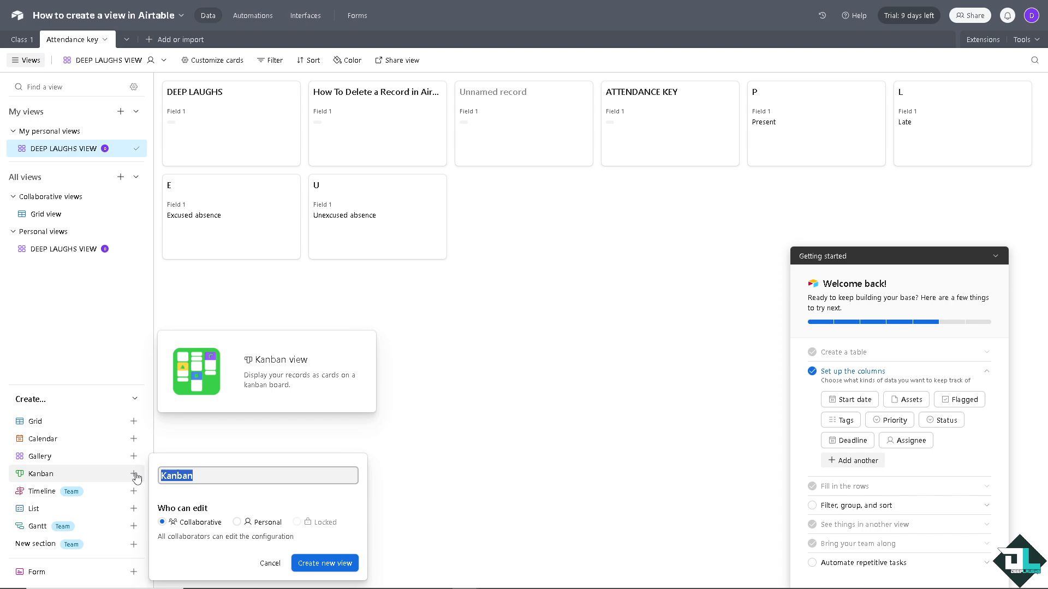
click(241, 473)
text(VIEW)
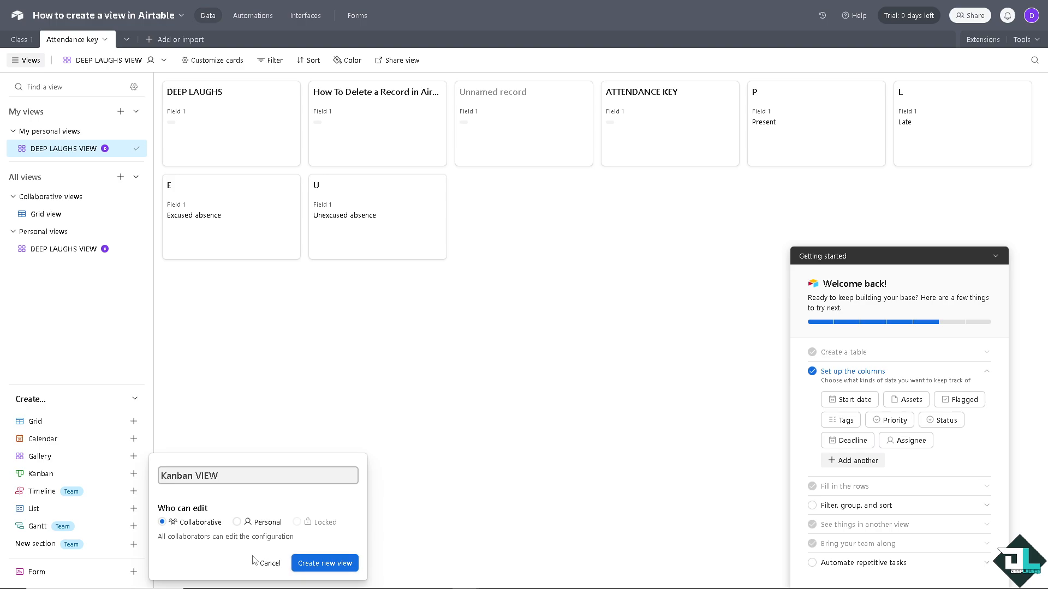
click(326, 566)
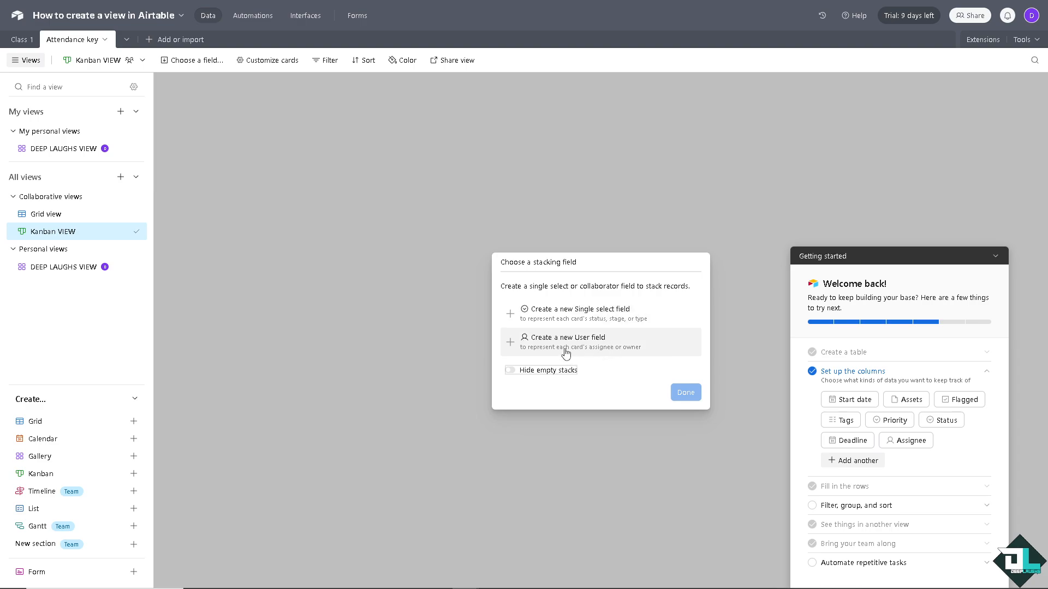
Hide empty stacks and stack the Kanban records by a new single select field with the suggested name
click(511, 371)
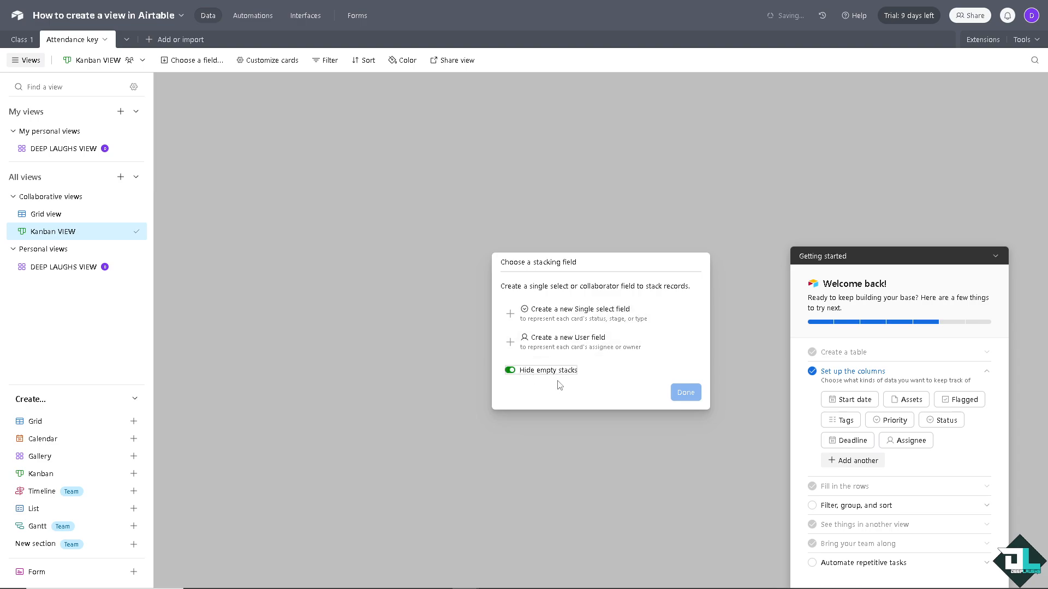
click(543, 312)
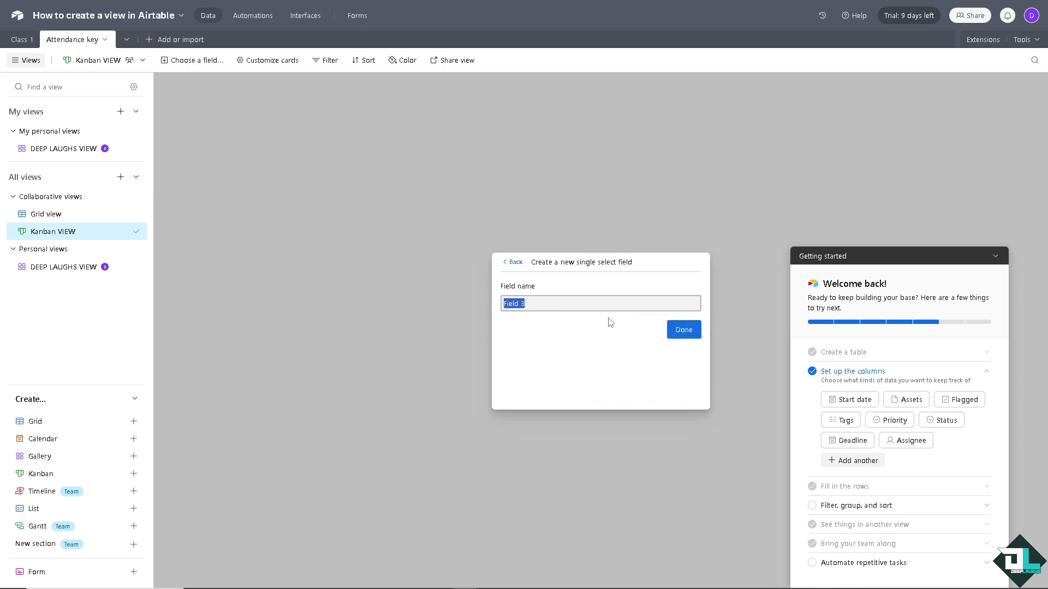
click(684, 330)
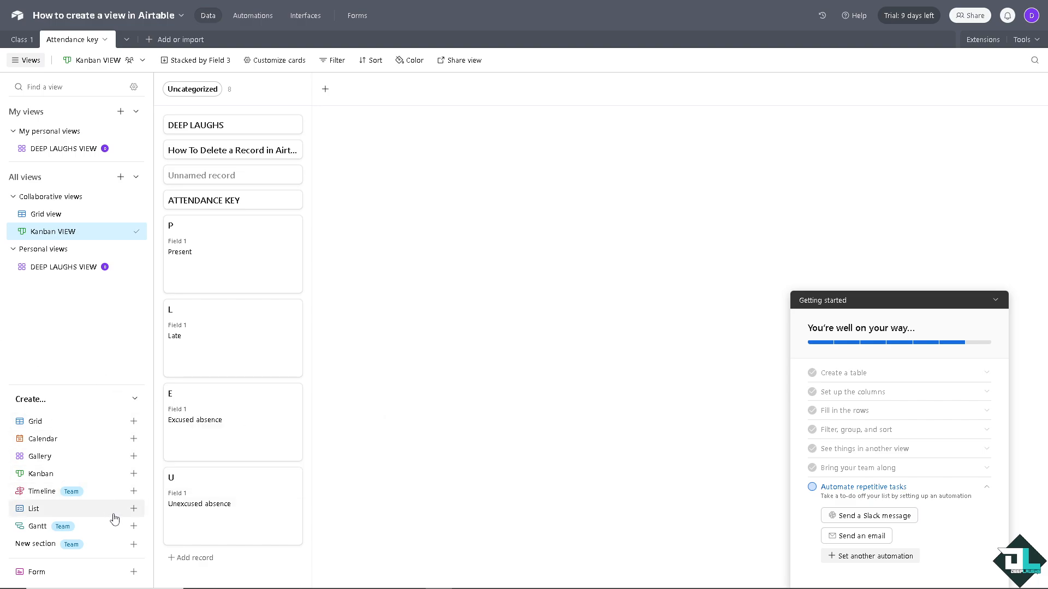
Create a personal Gantt view with the default name, choosing the Gantt view over the new Timeline view
mouse_move(134, 529)
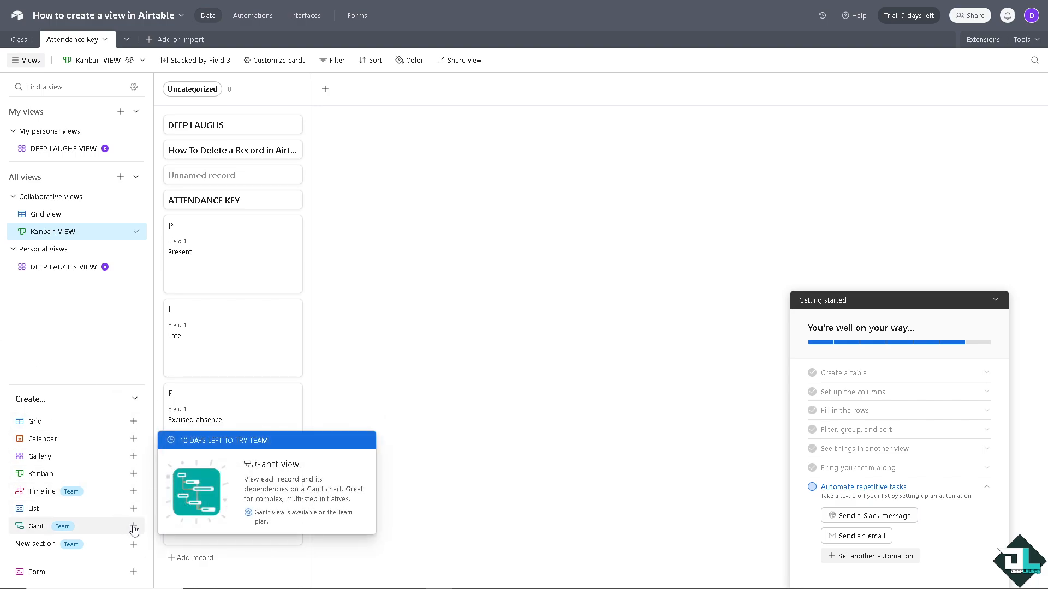
click(134, 527)
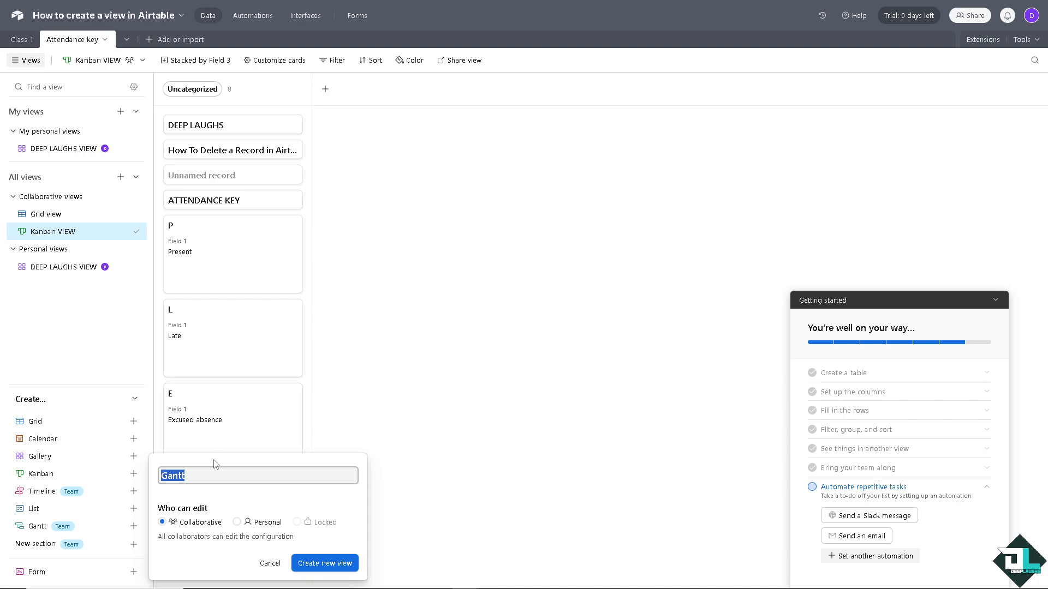
click(299, 525)
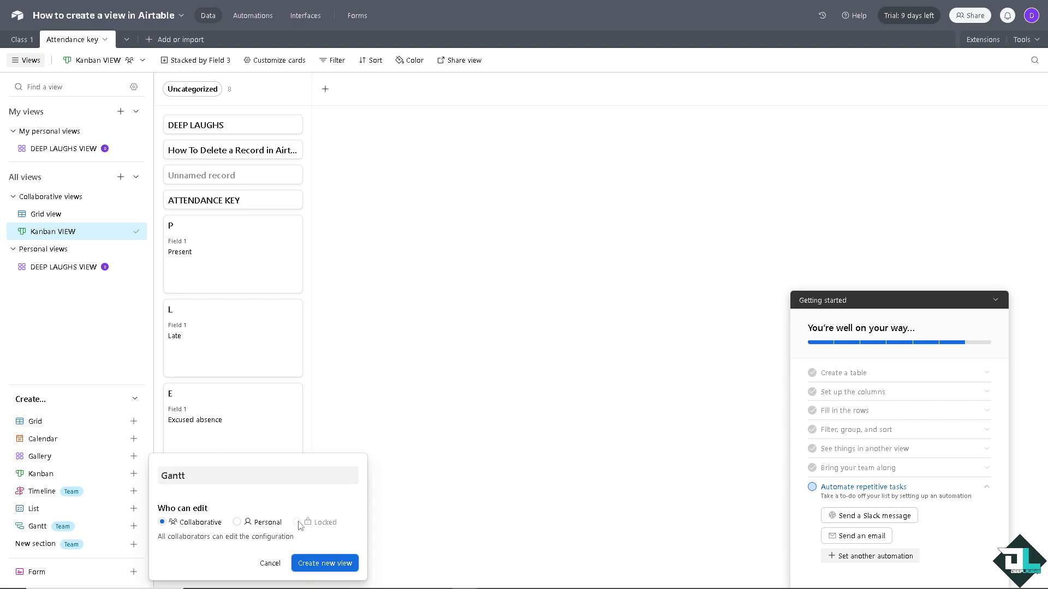
click(243, 523)
click(315, 563)
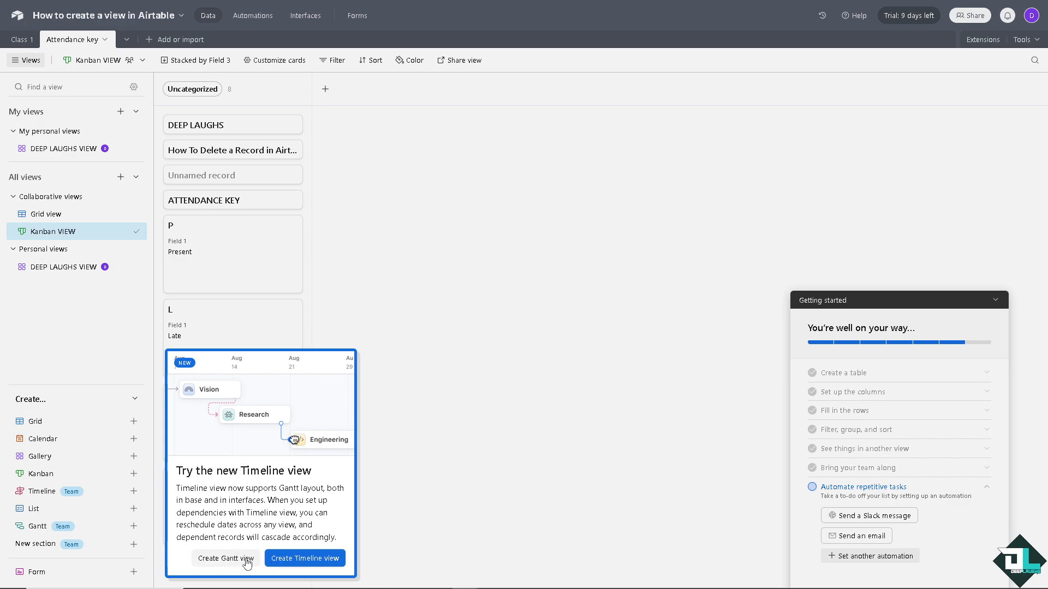
click(225, 558)
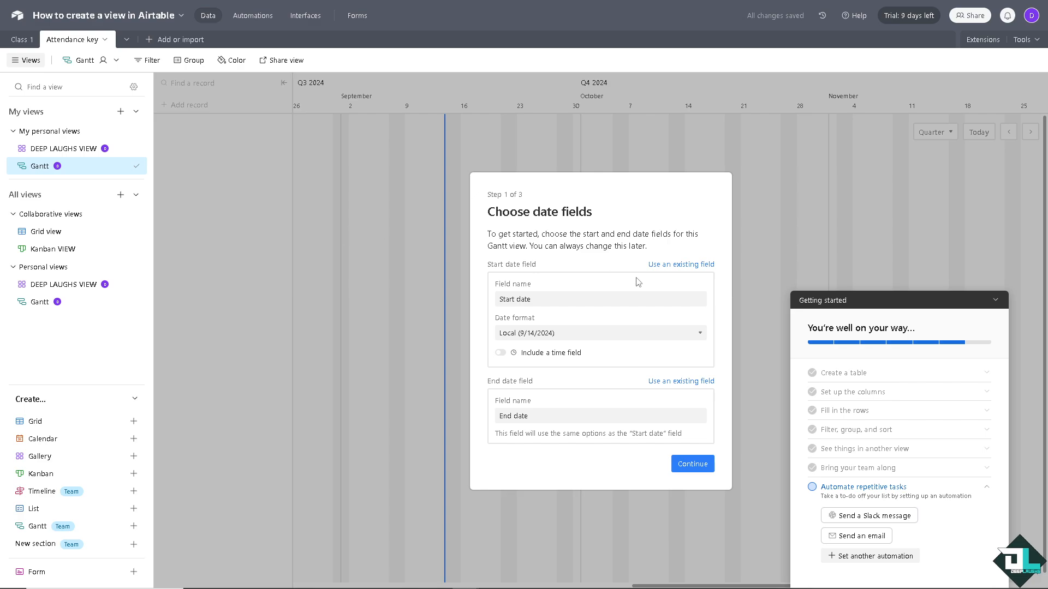
Set up new Start date and End date fields with a 12-hour time and the same time zone (GMT) for all collaborators
click(556, 301)
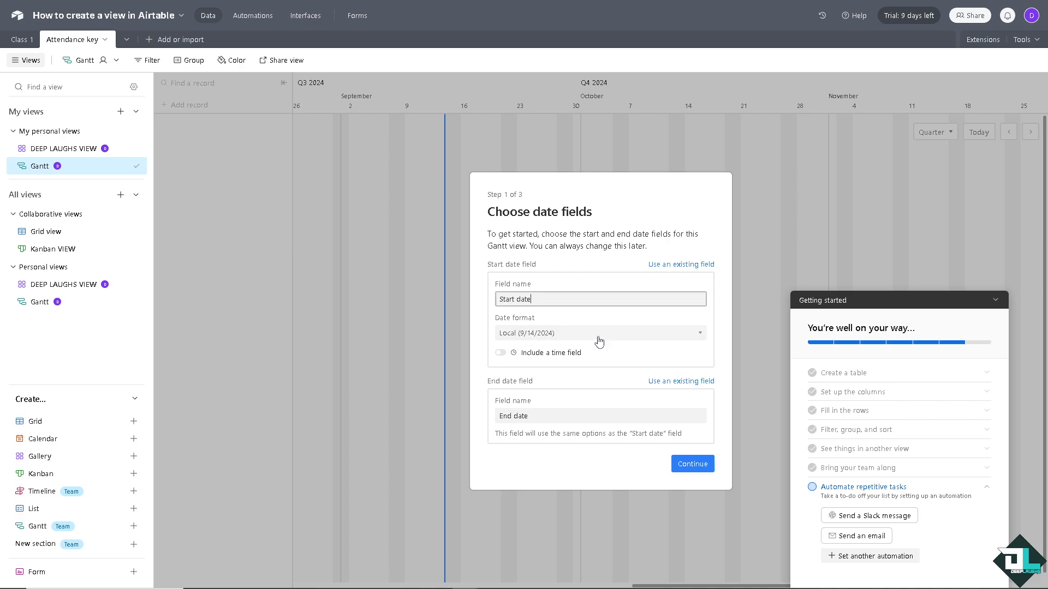
click(500, 353)
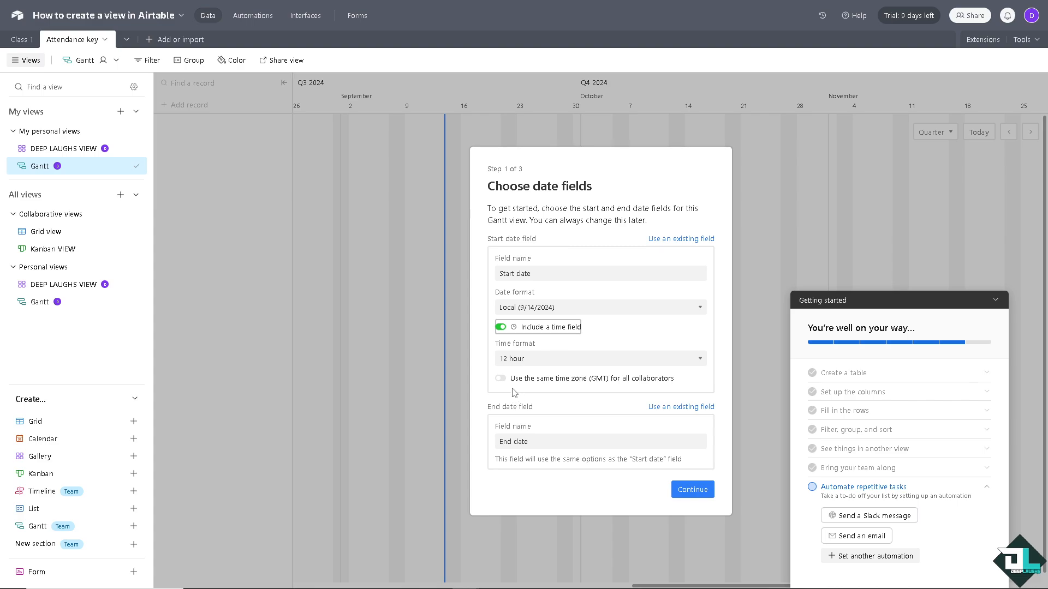
click(503, 379)
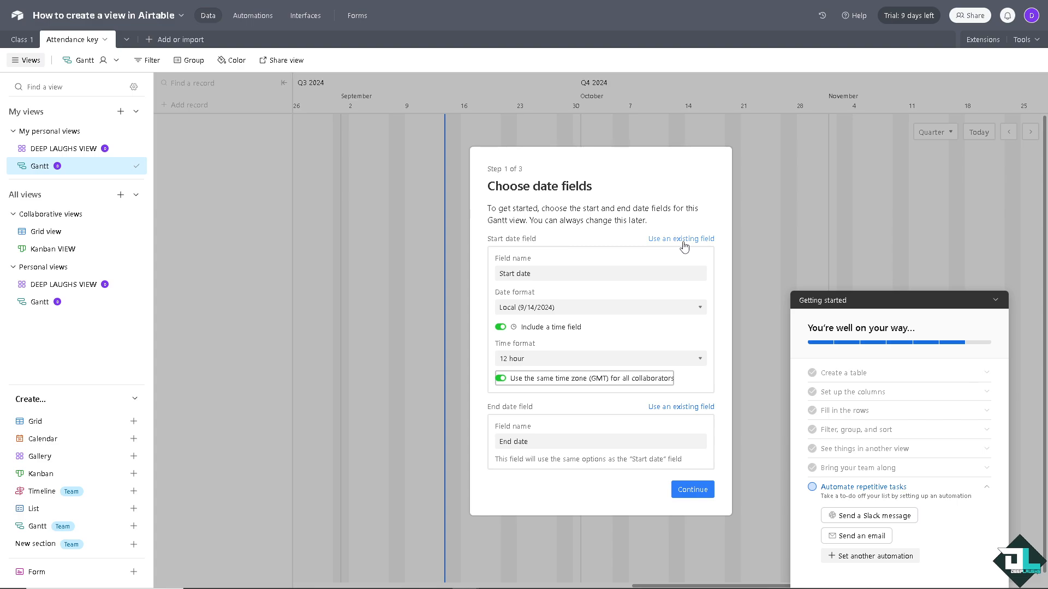
click(698, 490)
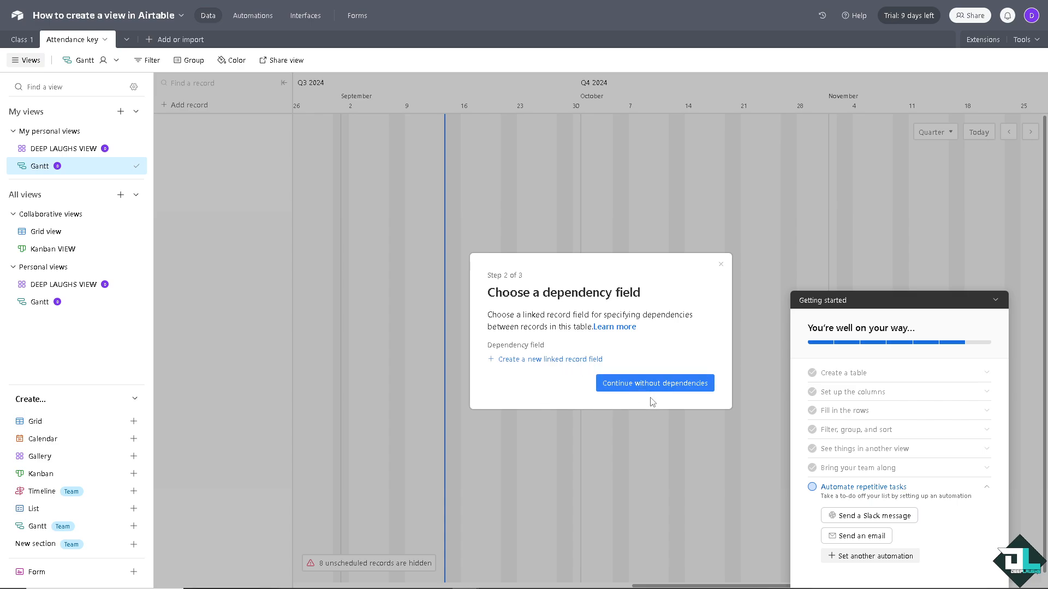
Finish the Gantt setup without dependencies, enabling milestones and converting existing one day records to milestones
click(657, 383)
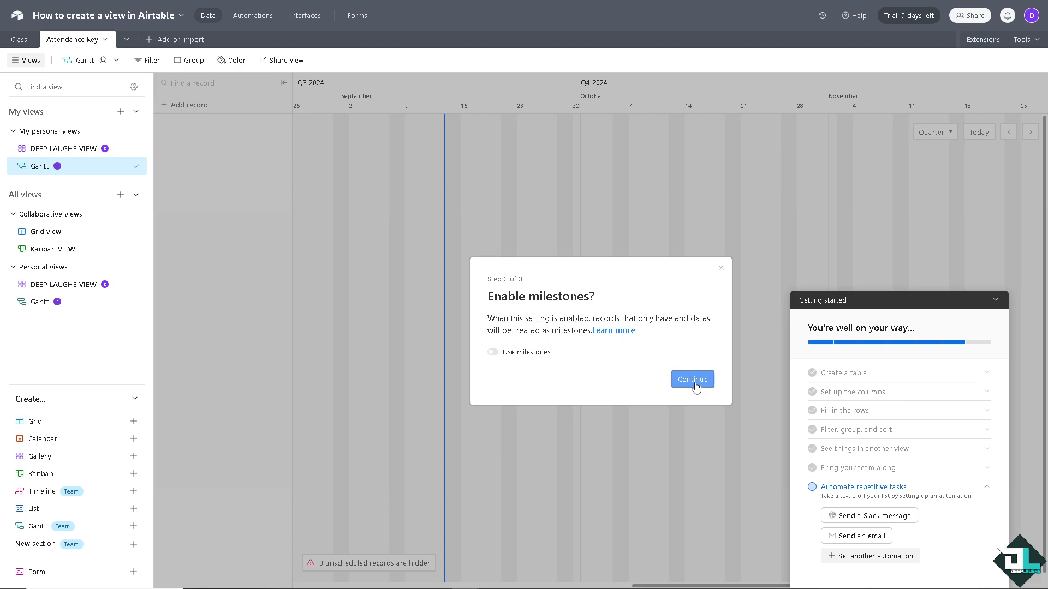
click(494, 353)
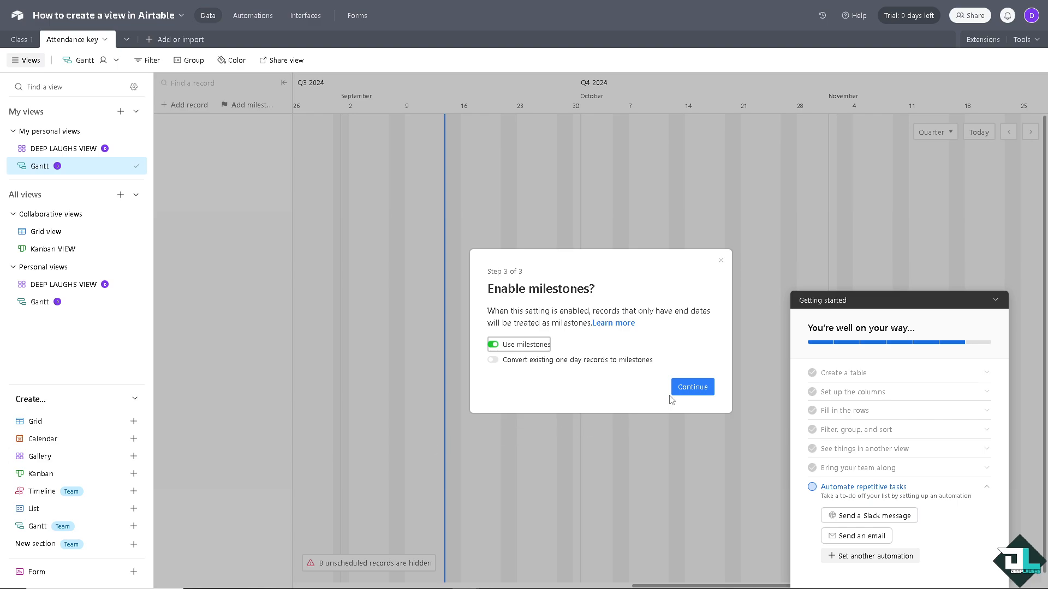
click(493, 361)
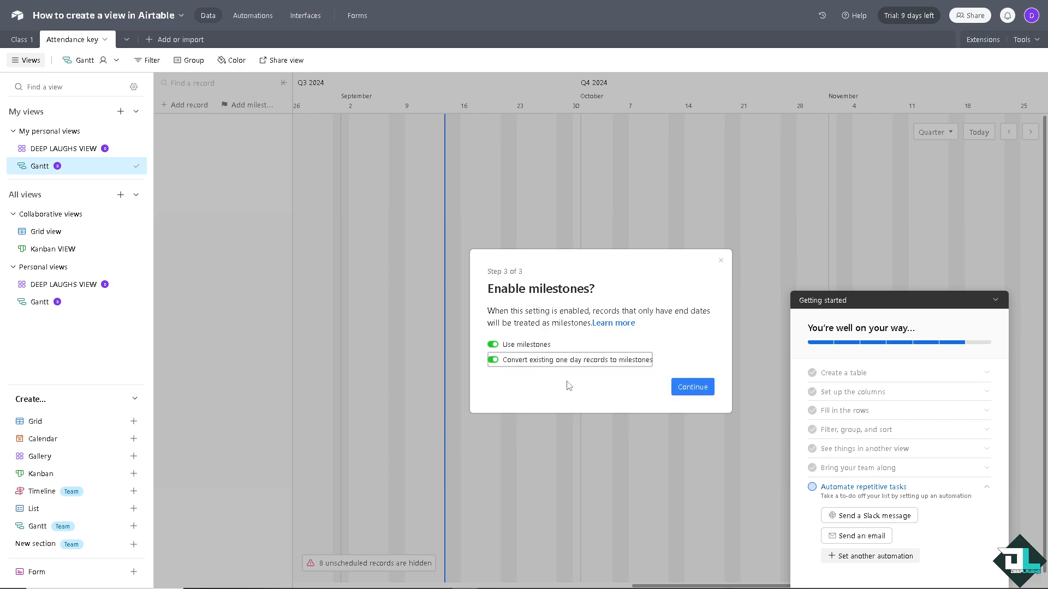
click(697, 388)
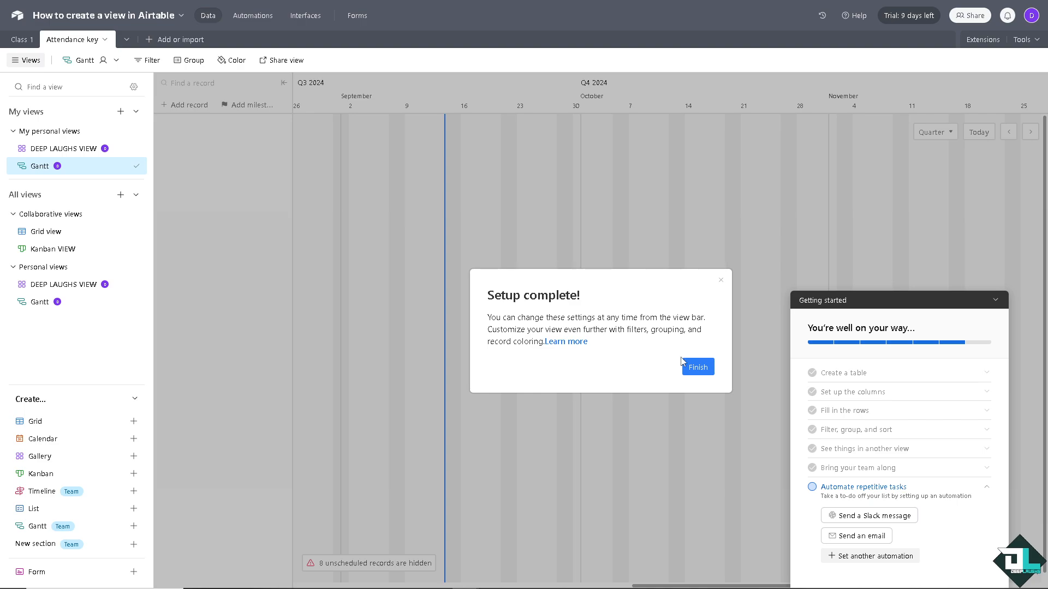
click(704, 369)
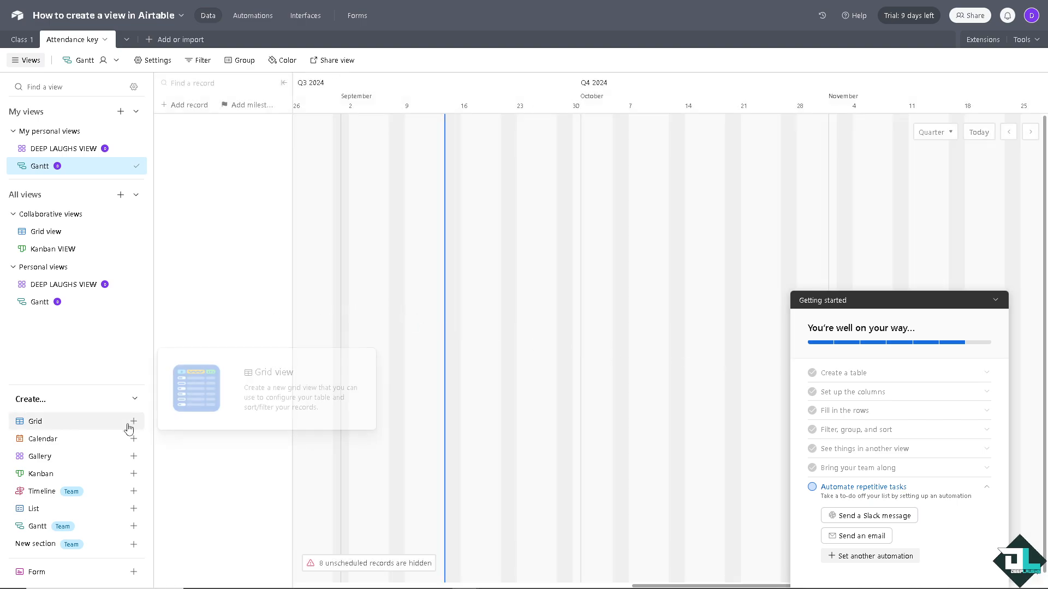
Create a second Gantt view with the default name and Personal editing permission
click(133, 526)
click(246, 523)
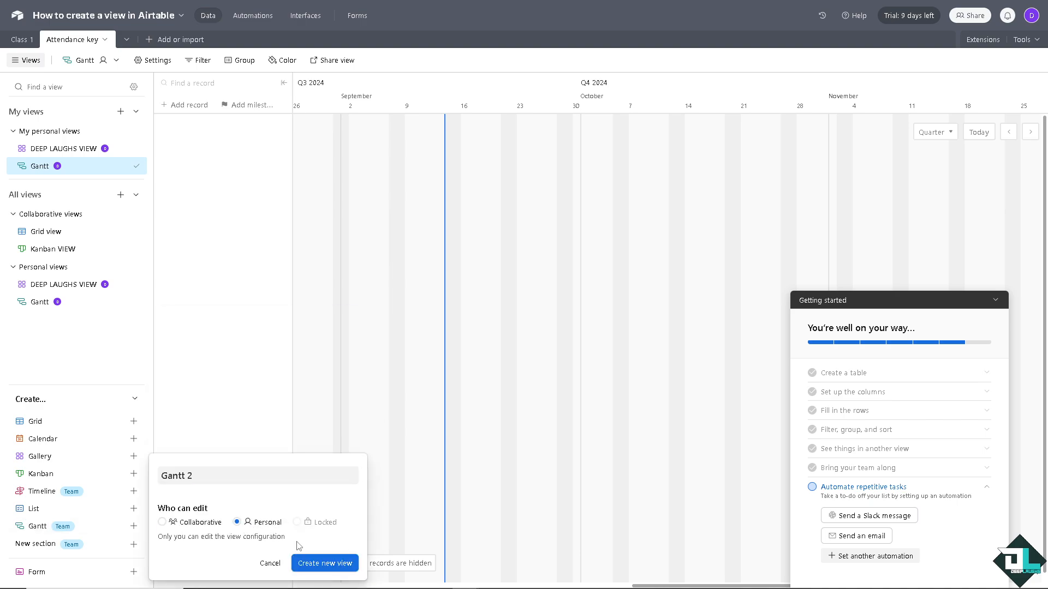
click(325, 563)
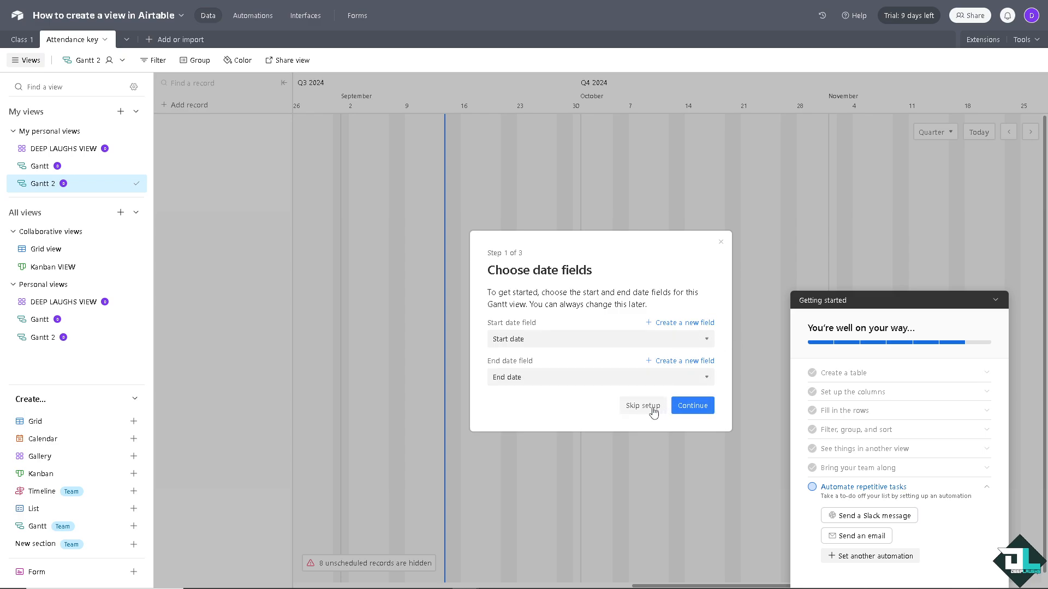
Finish the second Gantt view's setup using the Start date and End date fields, without dependencies and with milestones left off
click(687, 405)
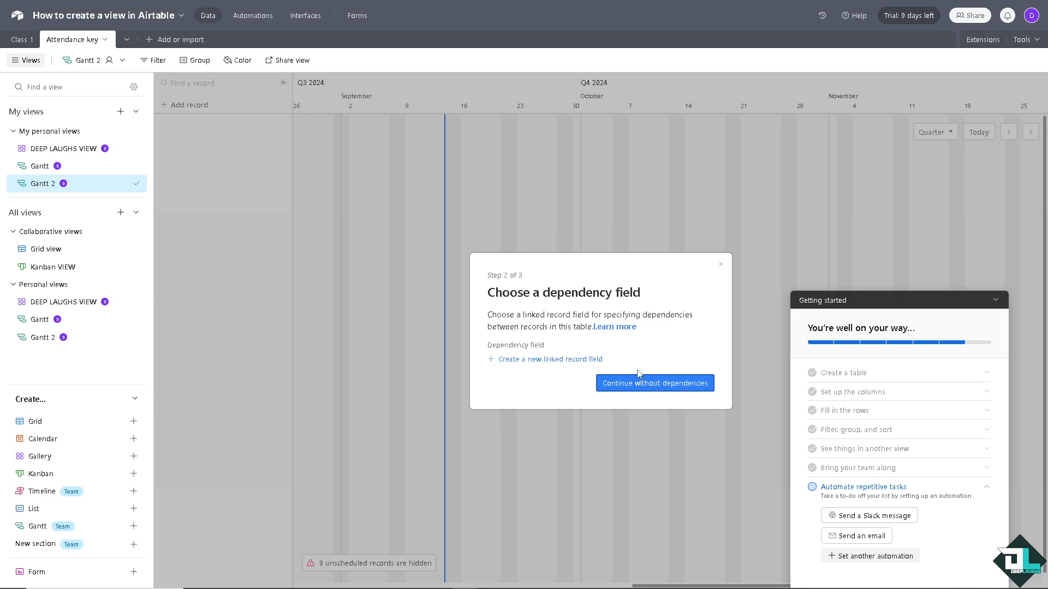
click(637, 383)
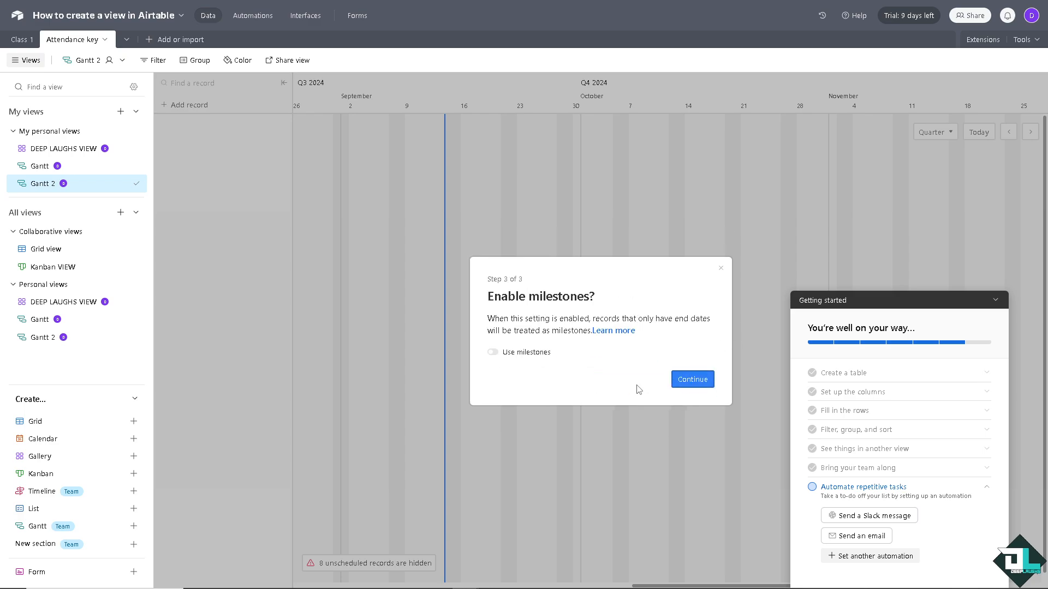
click(679, 380)
click(691, 367)
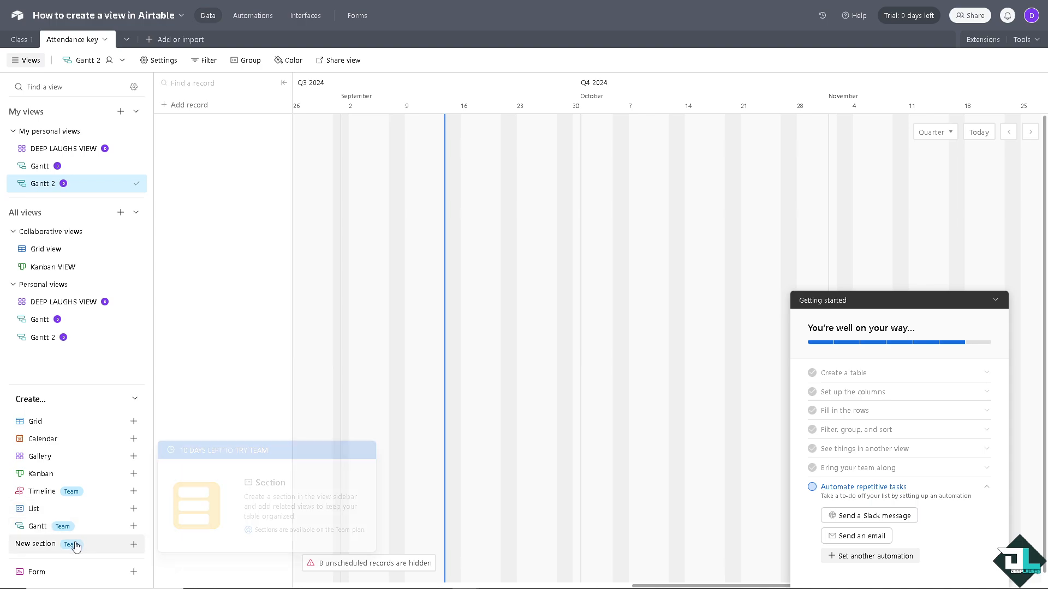
Add a new section to the view list, keeping the default section name
mouse_move(57, 551)
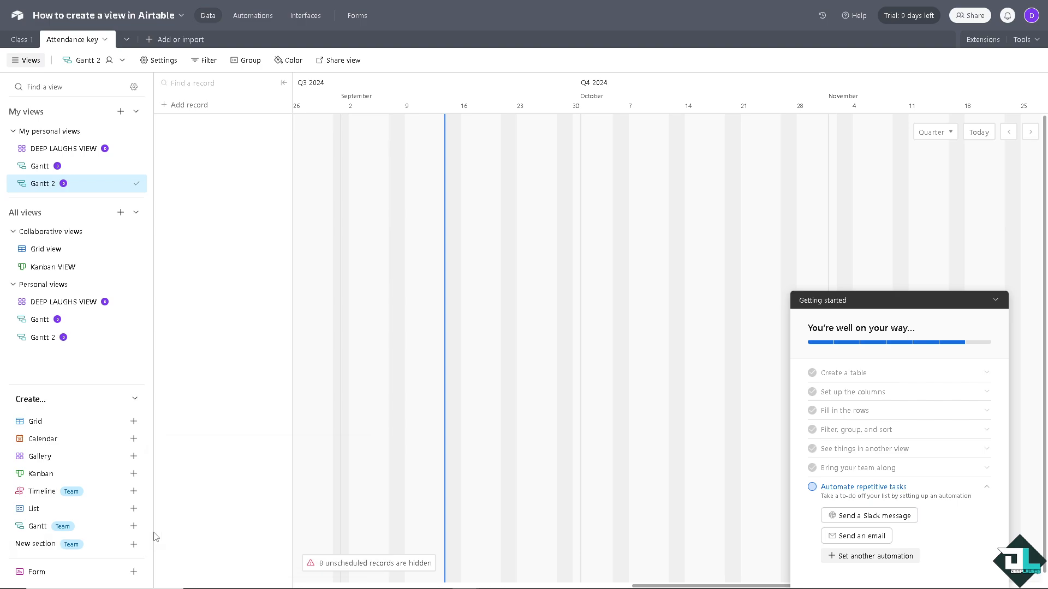
mouse_move(130, 546)
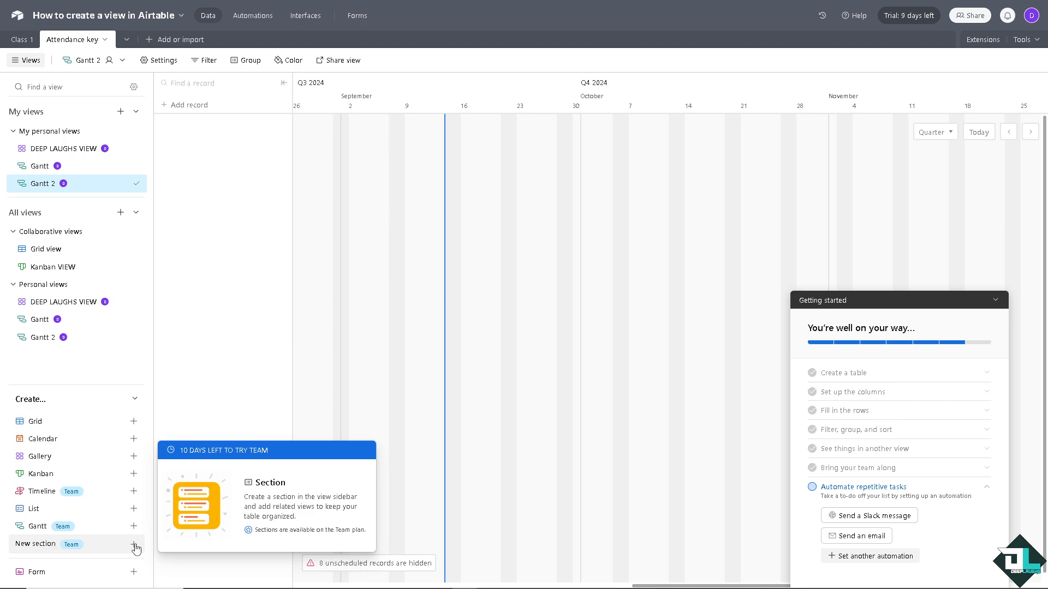
click(135, 546)
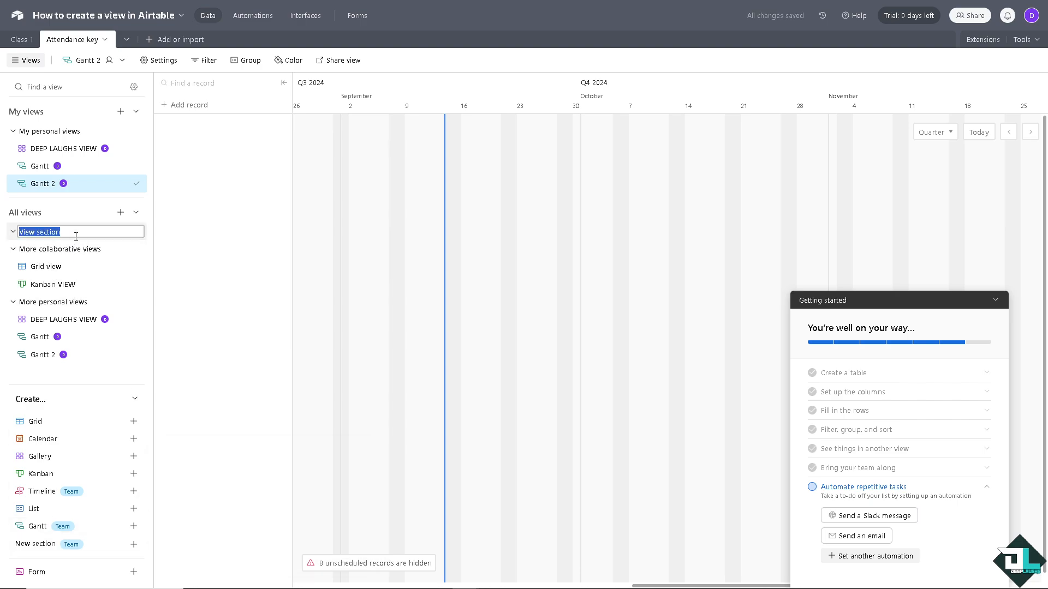
click(78, 232)
key(Return)
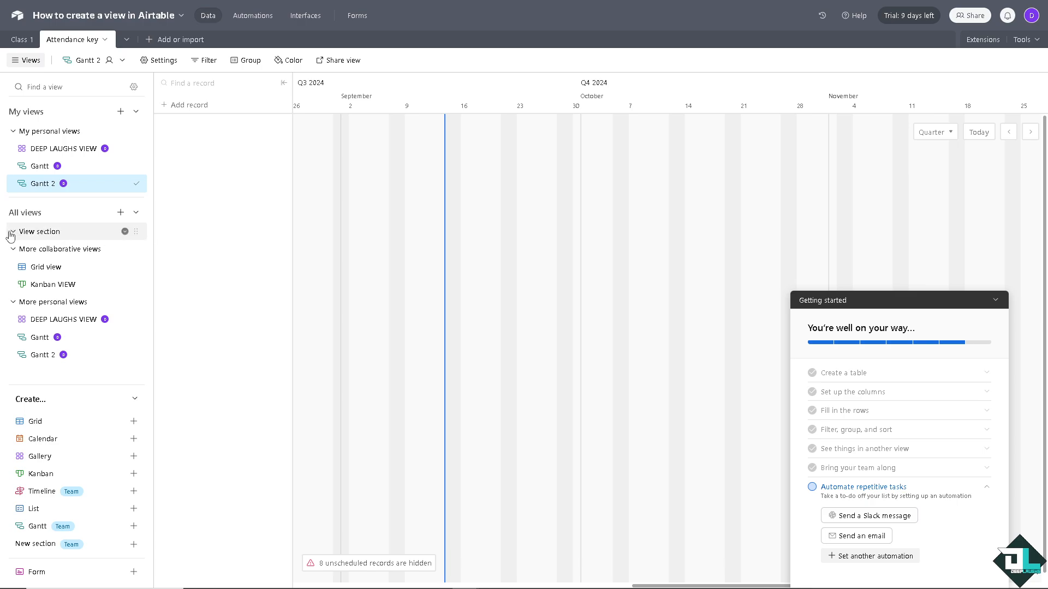
Collapse and re-expand all view sections, and try moving the new section below the collaborative views
click(125, 232)
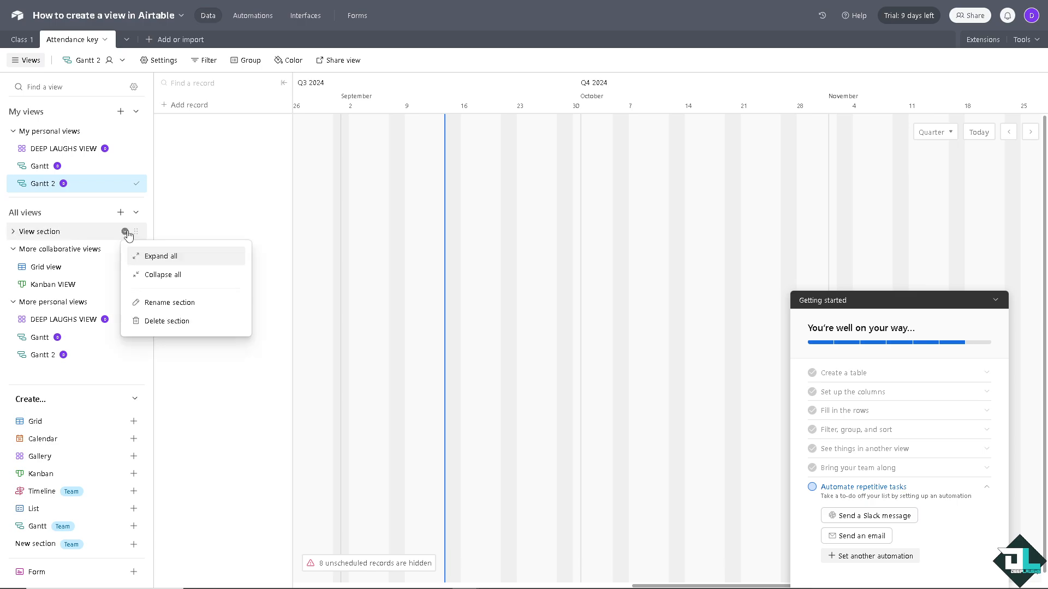
click(155, 274)
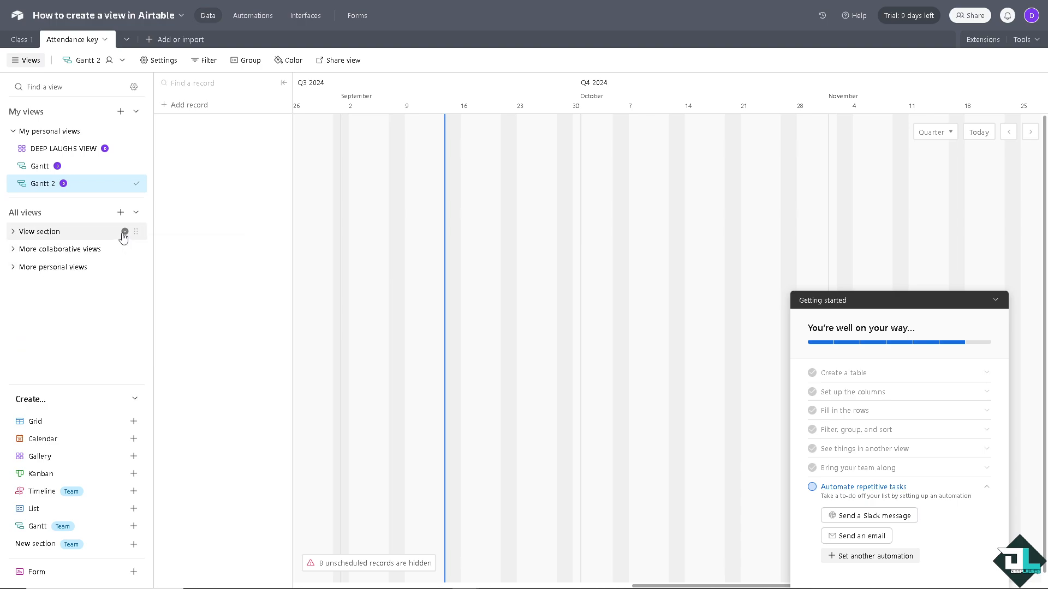
click(125, 231)
click(155, 254)
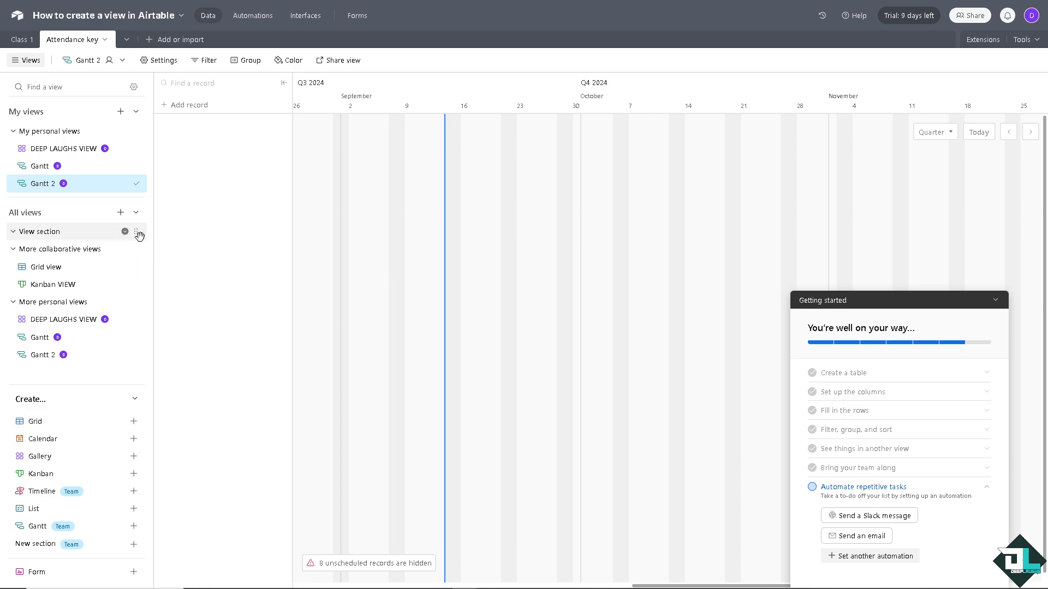
drag(139, 234, 136, 285)
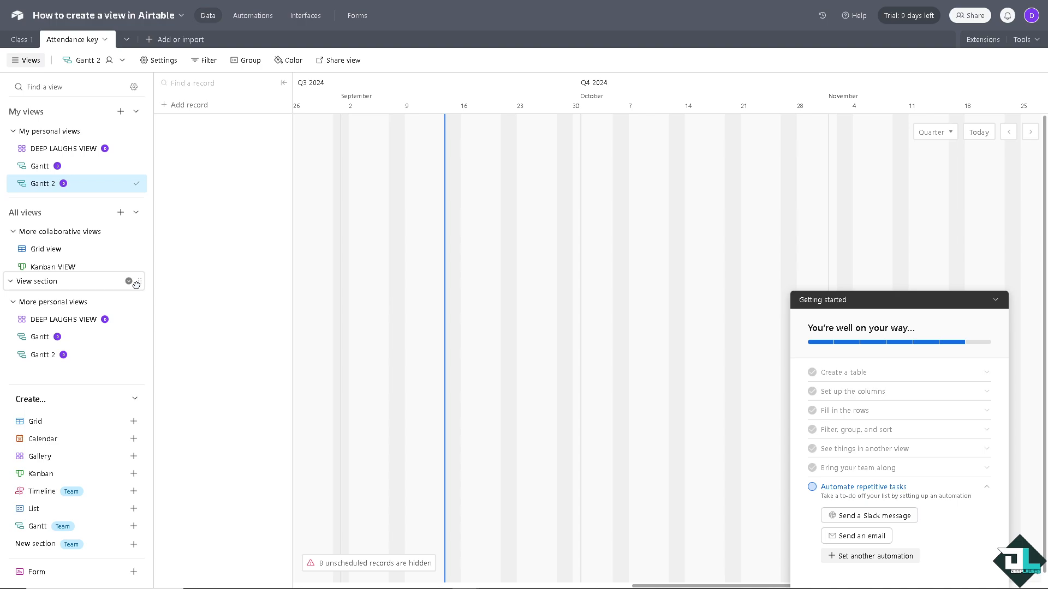
drag(137, 285, 123, 353)
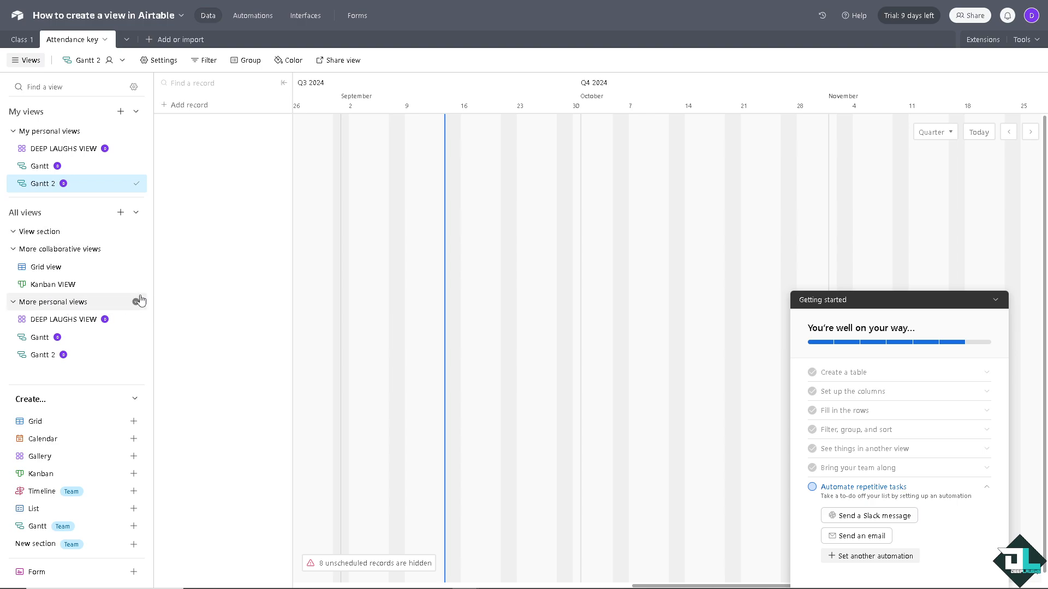
Delete the Kanban VIEW from the collaborative views
click(125, 285)
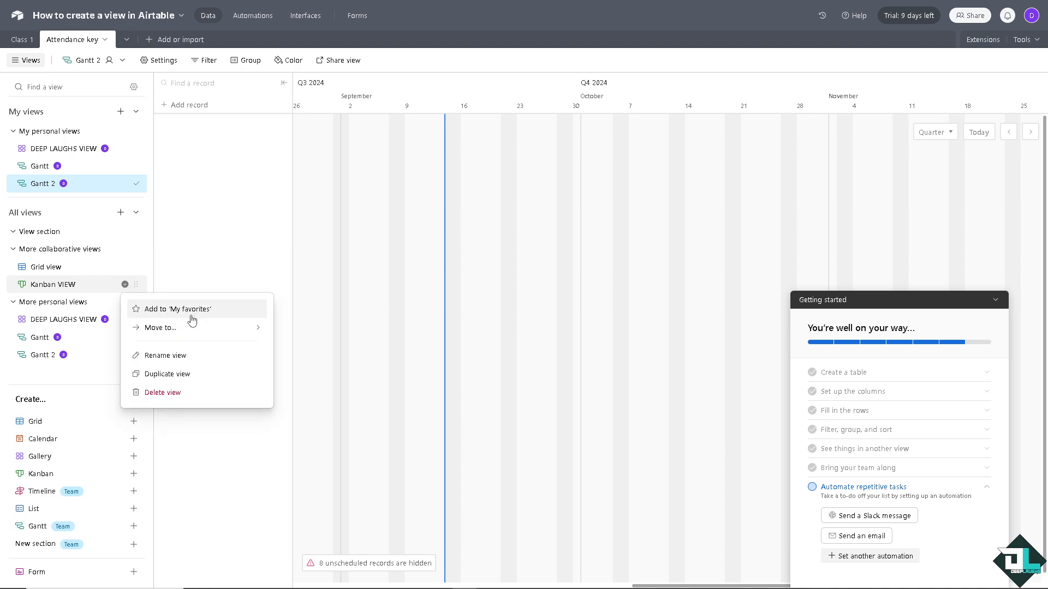
mouse_move(196, 335)
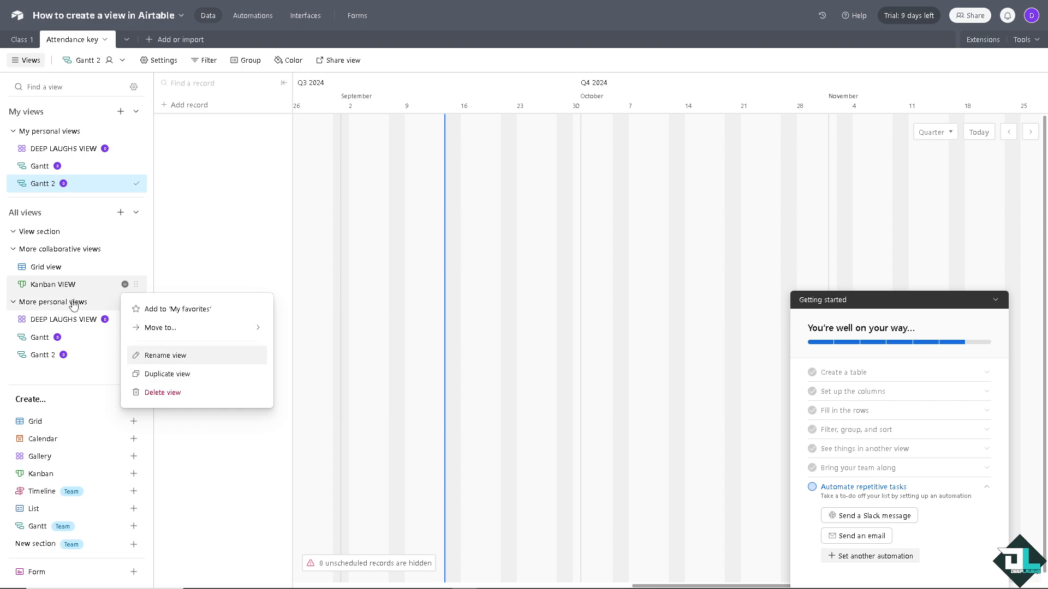
click(162, 393)
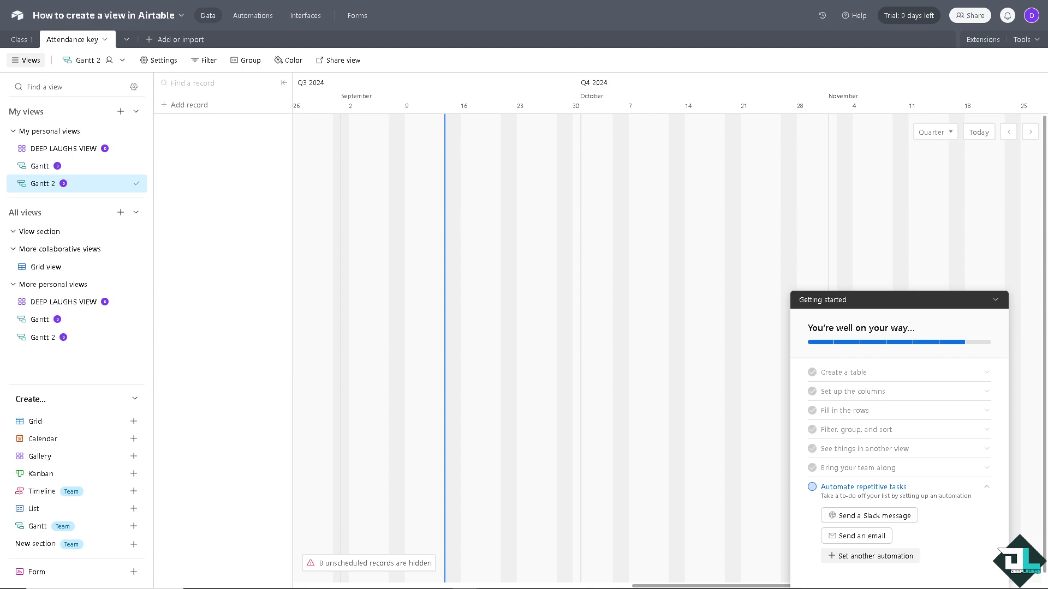
Create a Timeline view with the default name and Collaborative editing permission
mouse_move(79, 449)
click(47, 495)
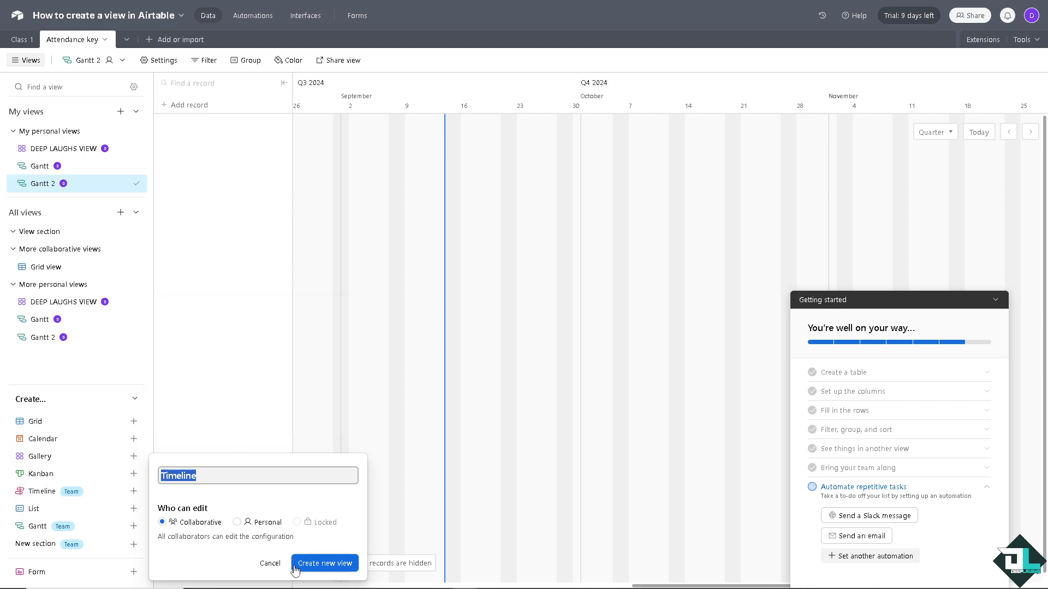
click(322, 563)
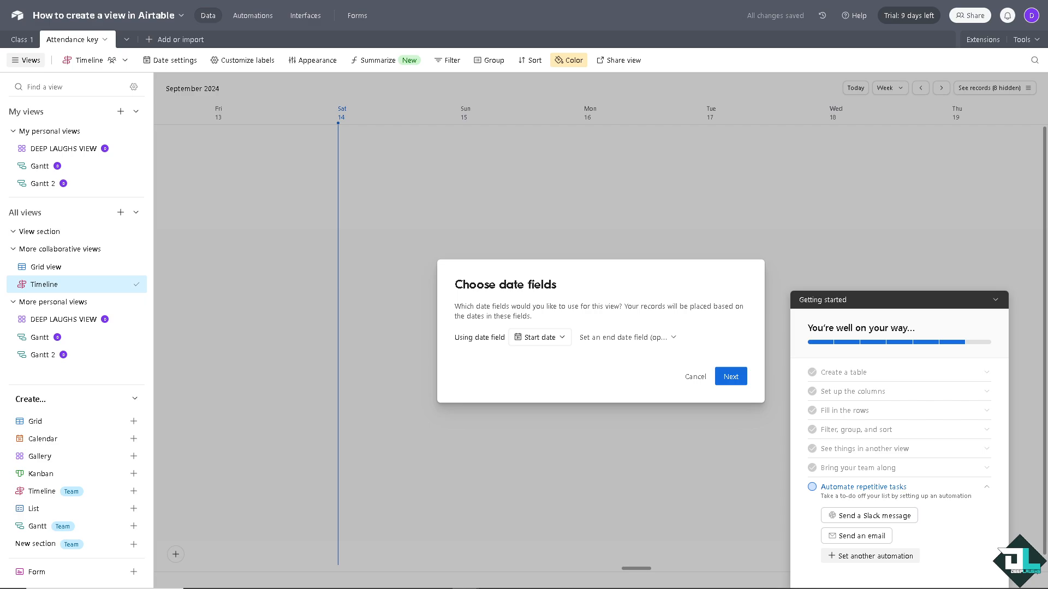
Complete the Timeline setup with Start date as the date field, no end date, no grouping and only the SETTINGS label shown
click(732, 378)
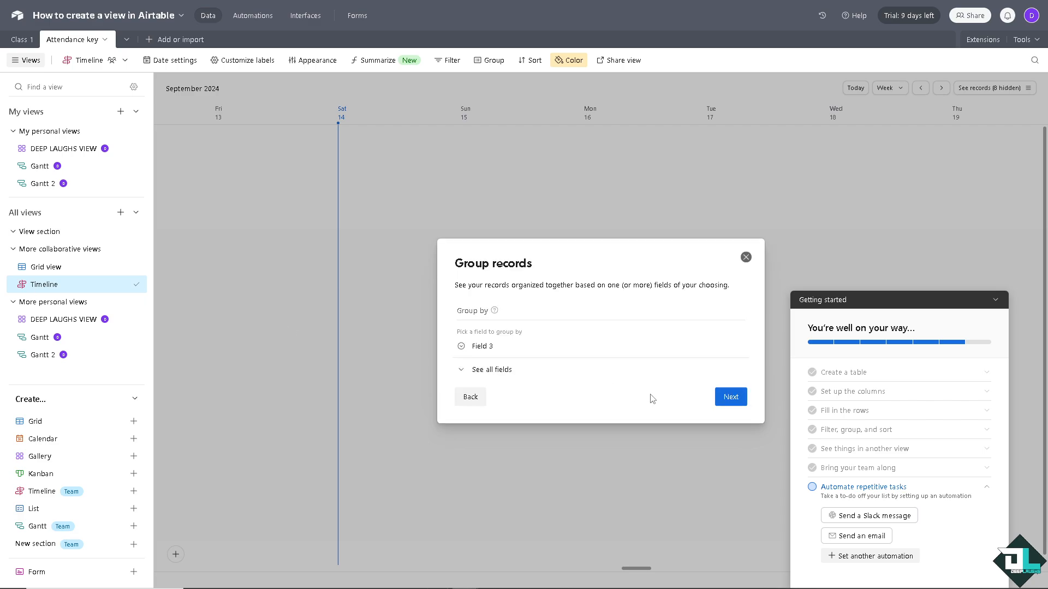
click(731, 402)
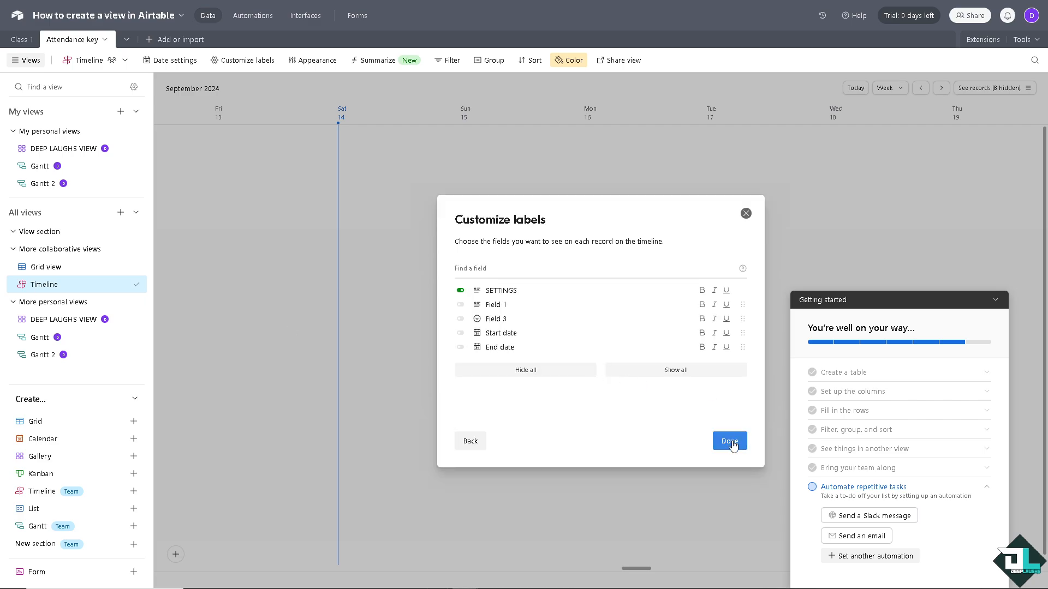
click(731, 442)
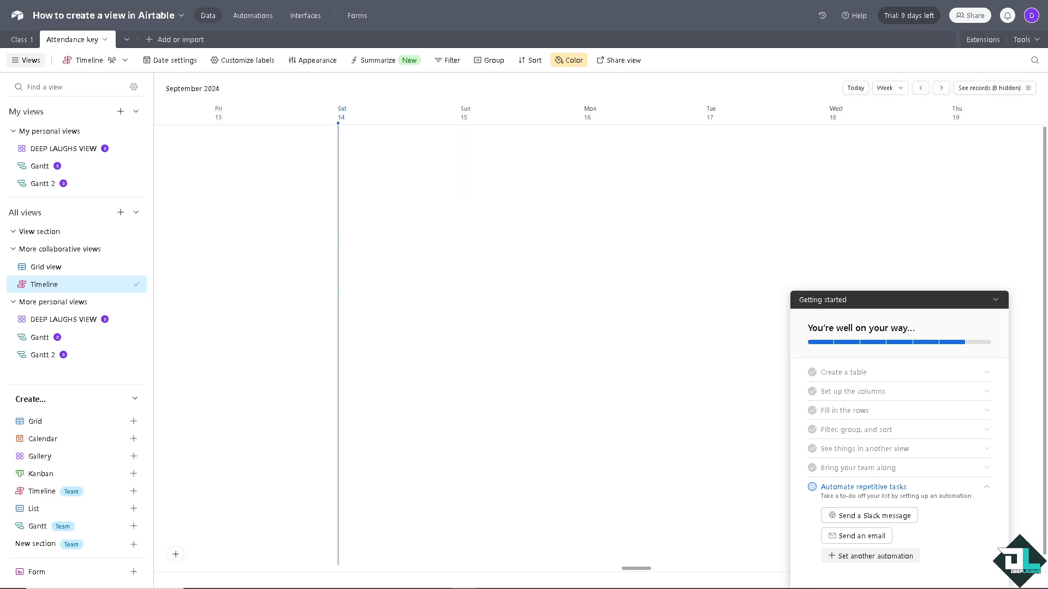